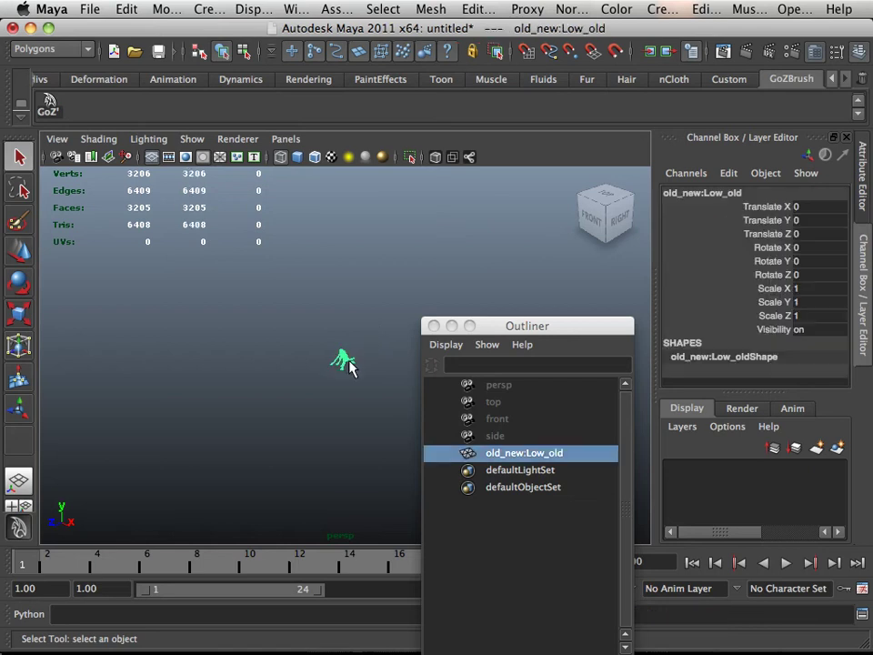
Frame the creature mesh in the perspective view with shaded display and move the Outliner clear of it.
{"action": "key", "text": "f"}
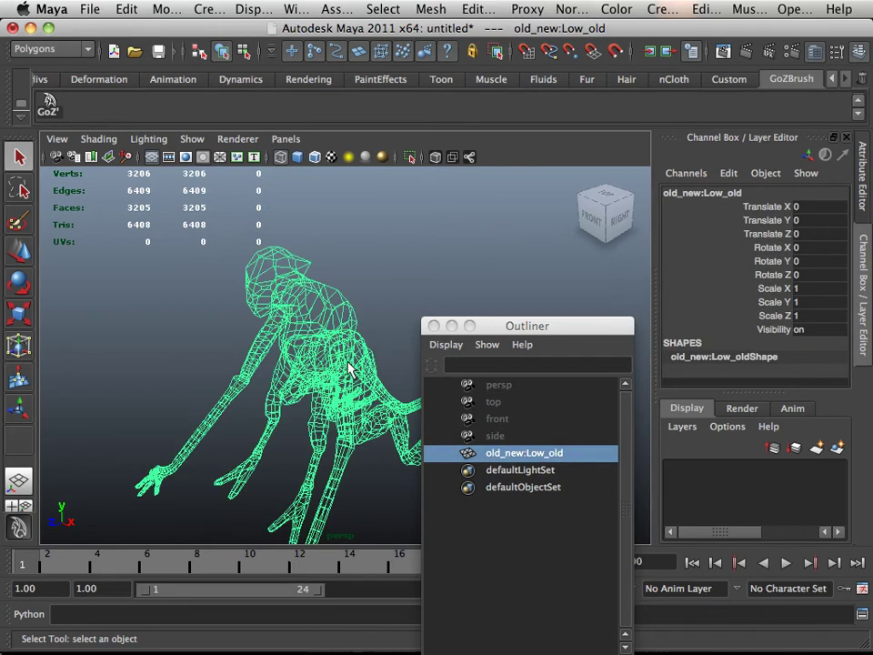
{"action": "key", "text": "5"}
{"action": "scroll", "coordinate": [347, 364], "scroll_direction": "up", "scroll_amount": 3}
{"action": "scroll", "coordinate": [346, 364], "scroll_direction": "down", "scroll_amount": 1}
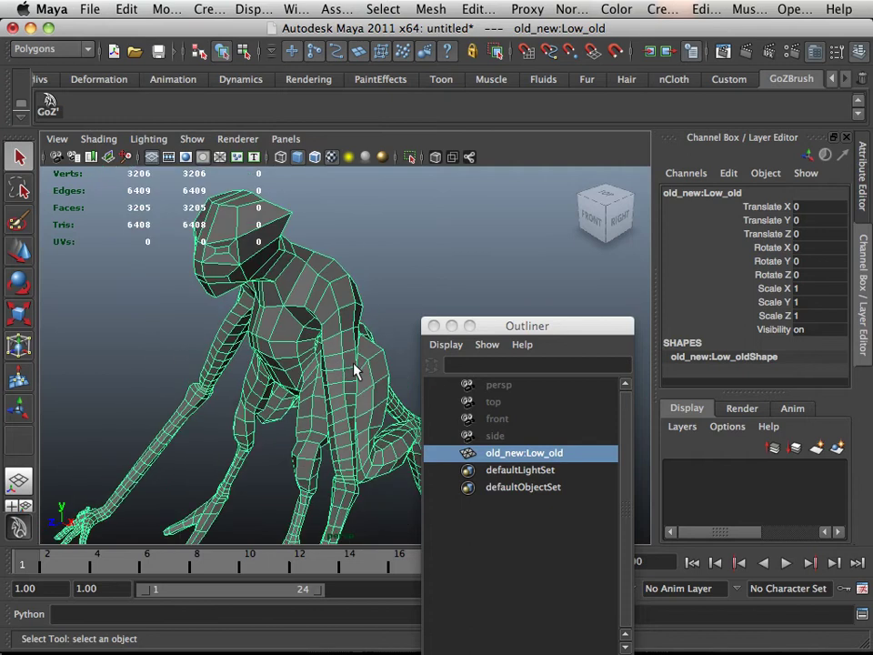
{"action": "left_click_drag", "start_coordinate": [503, 328], "coordinate": [537, 579]}
In edge mode, select the chain of lengthwise edges running from the front of the shoulder down the upper arm.
{"action": "left_click_drag", "start_coordinate": [291, 419], "coordinate": [399, 417], "text": "alt"}
{"action": "right_click_drag", "start_coordinate": [399, 418], "coordinate": [529, 443], "text": "alt"}
{"action": "middle_click_drag", "start_coordinate": [466, 353], "coordinate": [433, 410], "text": "alt"}
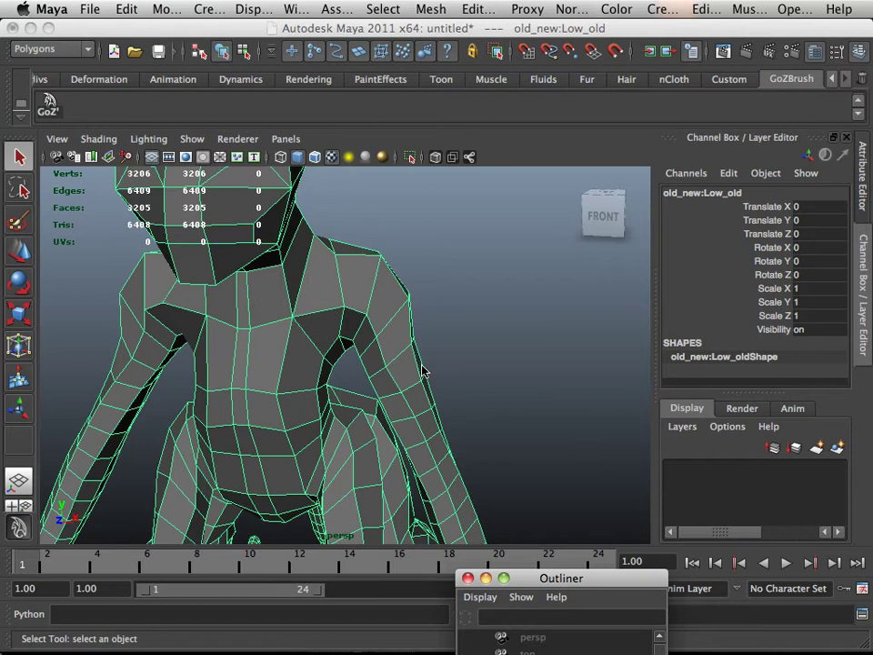
{"action": "middle_click_drag", "start_coordinate": [360, 371], "coordinate": [355, 378], "text": "alt"}
{"action": "right_click_drag", "start_coordinate": [355, 379], "coordinate": [376, 384], "text": "alt"}
{"action": "middle_click_drag", "start_coordinate": [376, 384], "coordinate": [338, 399], "text": "alt"}
{"action": "right_click_drag", "start_coordinate": [322, 314], "coordinate": [325, 273]}
{"action": "scroll", "coordinate": [324, 345], "scroll_direction": "up", "scroll_amount": 3}
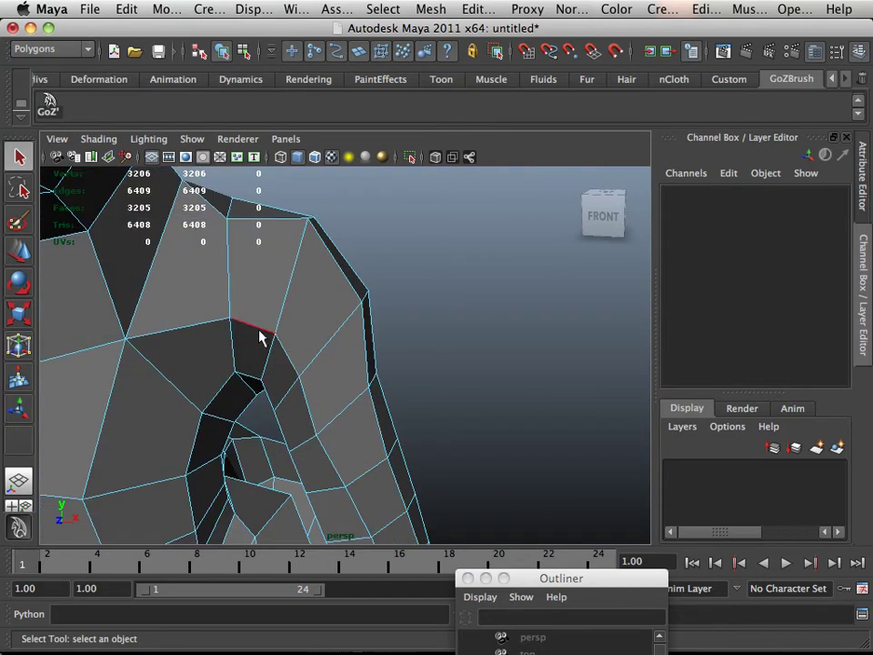
{"action": "left_click", "coordinate": [265, 341]}
{"action": "left_click", "coordinate": [290, 366], "text": "shift"}
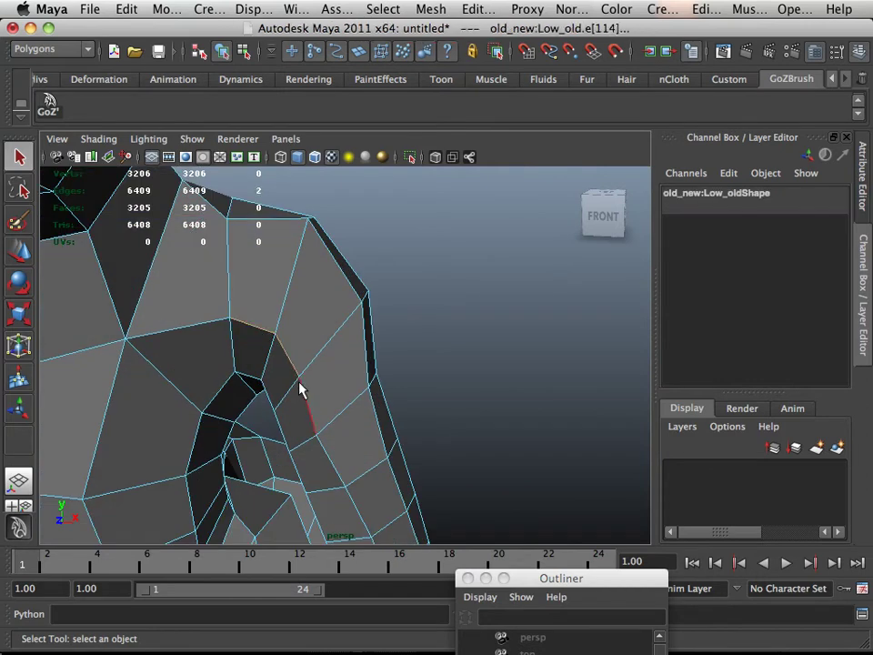
{"action": "left_click", "coordinate": [308, 414], "text": "shift"}
{"action": "middle_click_drag", "start_coordinate": [309, 425], "coordinate": [317, 339], "text": "alt"}
{"action": "left_click", "coordinate": [344, 350], "text": "shift"}
{"action": "left_click", "coordinate": [366, 392], "text": "shift"}
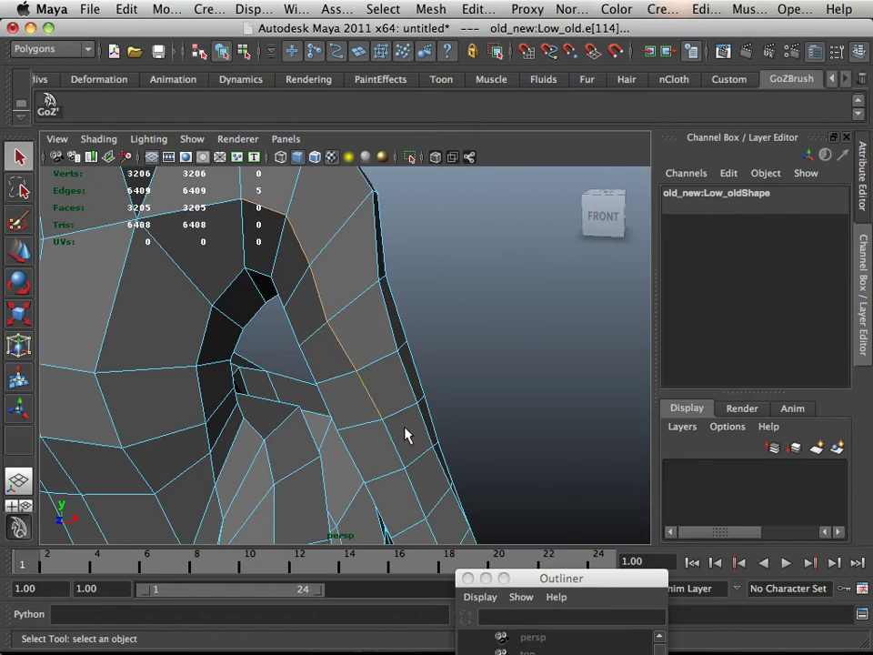
{"action": "middle_click_drag", "start_coordinate": [408, 436], "coordinate": [380, 373], "text": "alt"}
{"action": "left_click", "coordinate": [380, 369], "text": "shift"}
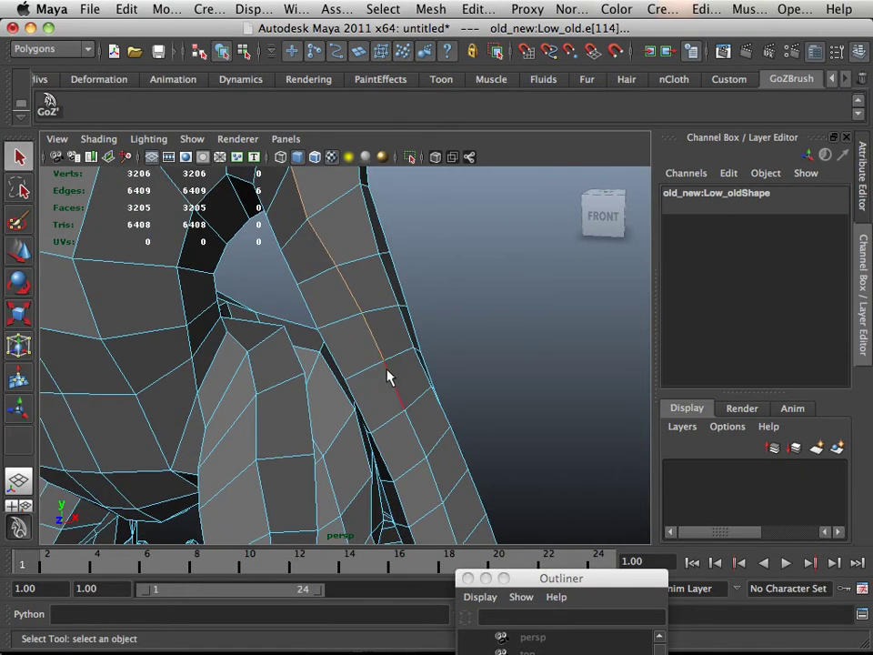
Extend the edge selection down the remaining length of the arm to just above the next joint.
{"action": "middle_click_drag", "start_coordinate": [423, 464], "coordinate": [363, 387], "text": "alt"}
{"action": "left_click", "coordinate": [373, 423], "text": "shift"}
{"action": "scroll", "coordinate": [382, 440], "scroll_direction": "down", "scroll_amount": 3}
{"action": "left_click", "coordinate": [380, 440], "text": "shift"}
{"action": "left_click", "coordinate": [387, 454], "text": "shift"}
{"action": "scroll", "coordinate": [387, 454], "scroll_direction": "down", "scroll_amount": 4}
{"action": "scroll", "coordinate": [364, 416], "scroll_direction": "up", "scroll_amount": 8}
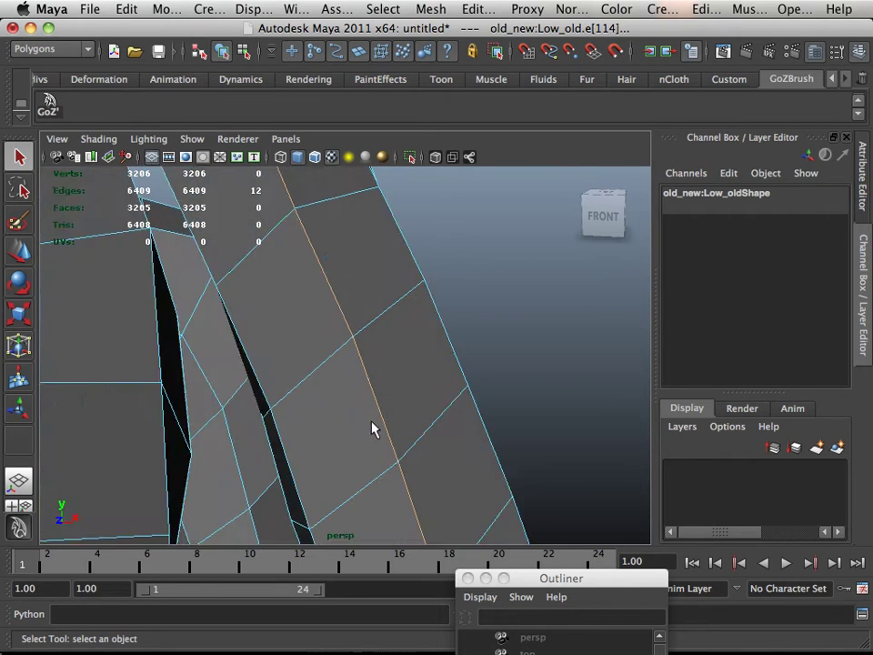
{"action": "scroll", "coordinate": [367, 419], "scroll_direction": "down", "scroll_amount": 6}
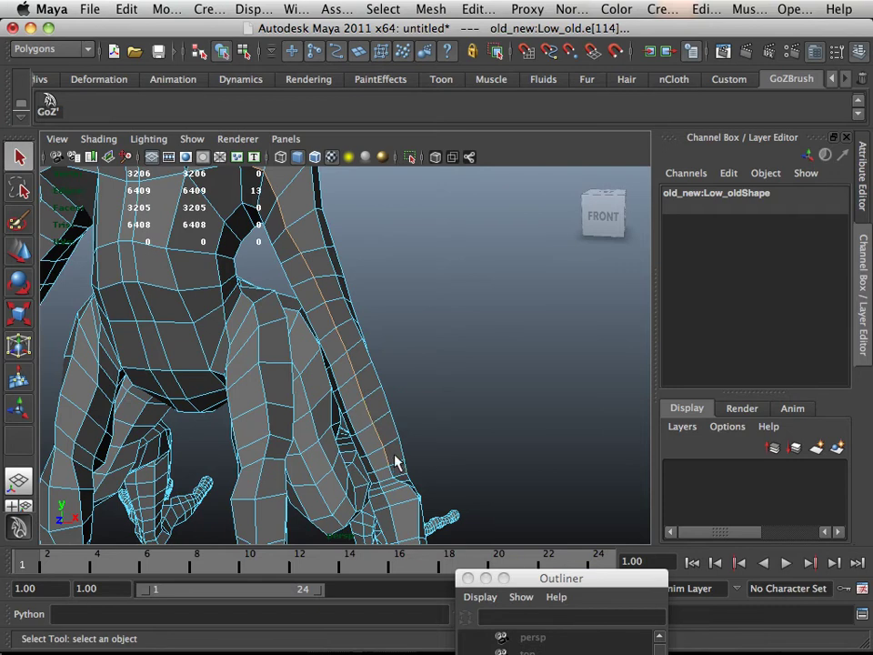
{"action": "left_click", "coordinate": [379, 447], "text": "shift"}
Expand the selected edges to their edge rings and convert the selection to the faces around the whole arm.
{"action": "right_click", "coordinate": [371, 426], "text": "ctrl"}
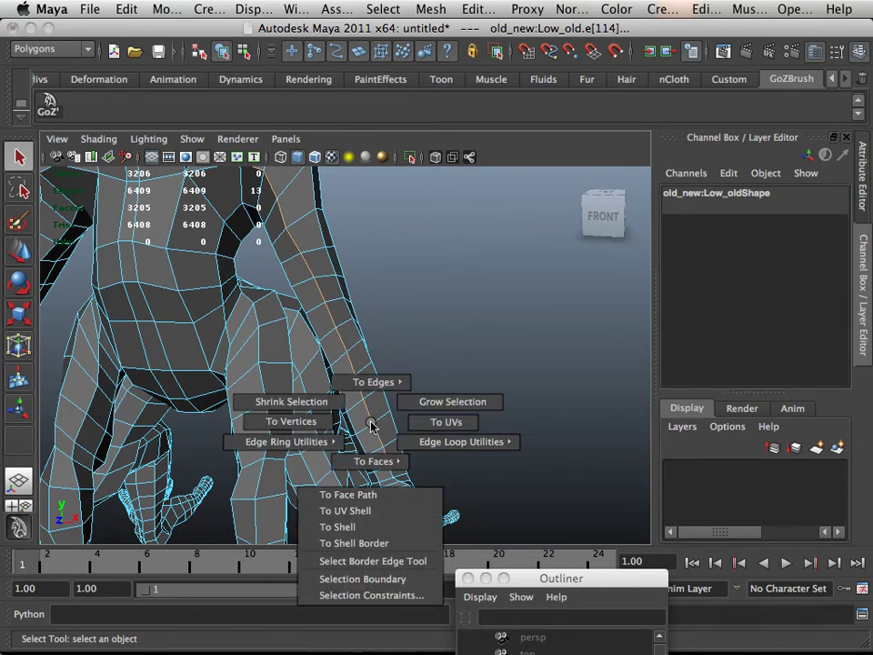
{"action": "right_click_drag", "start_coordinate": [372, 427], "coordinate": [306, 458], "text": "ctrl"}
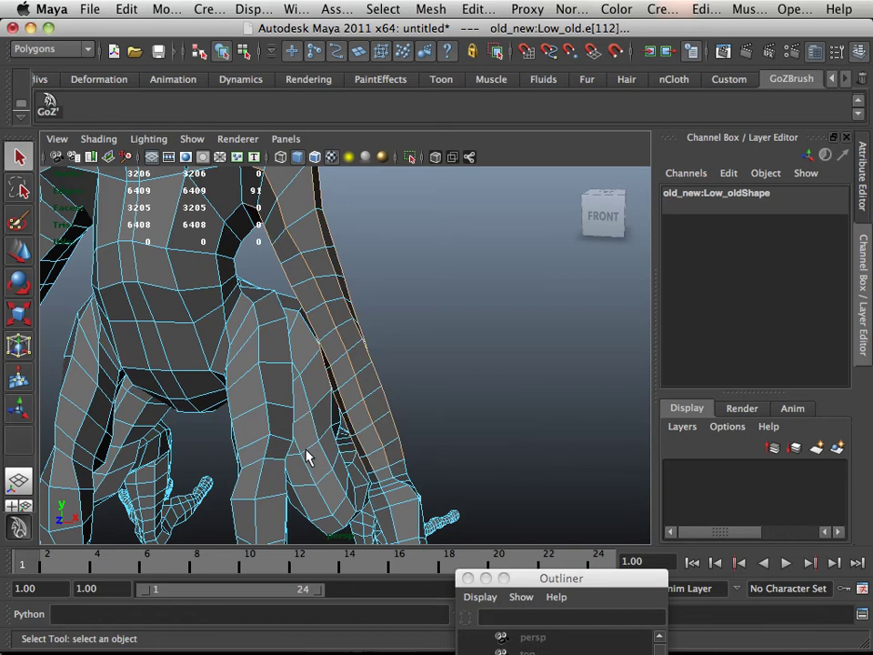
{"action": "right_click", "coordinate": [384, 412], "text": "ctrl"}
{"action": "right_click_drag", "start_coordinate": [383, 412], "coordinate": [394, 468], "text": "ctrl"}
{"action": "left_click_drag", "start_coordinate": [351, 397], "coordinate": [379, 391], "text": "alt"}
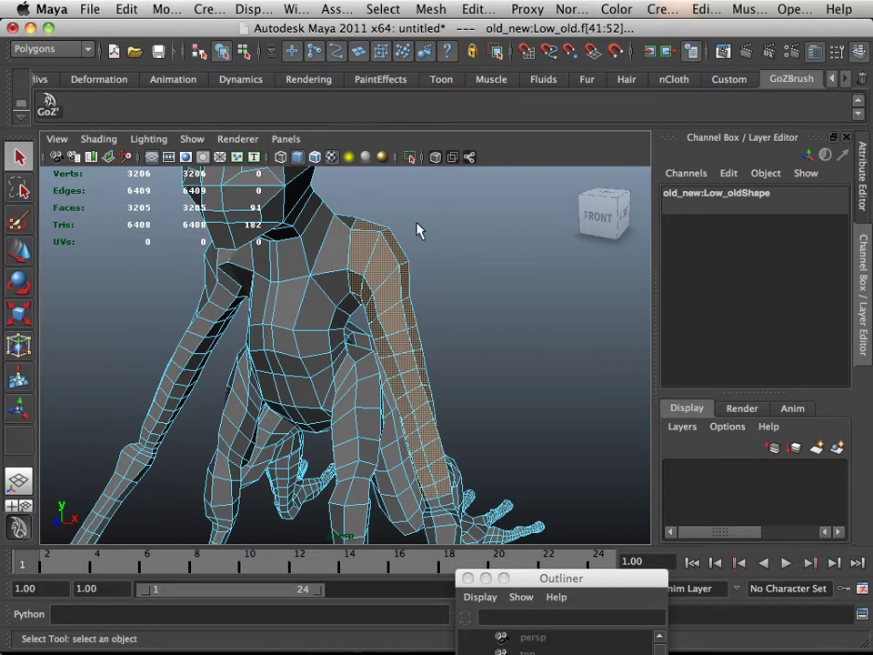
Duplicate the selected arm faces as a separate shell and select the new arm piece as an object.
{"action": "left_click", "coordinate": [421, 8]}
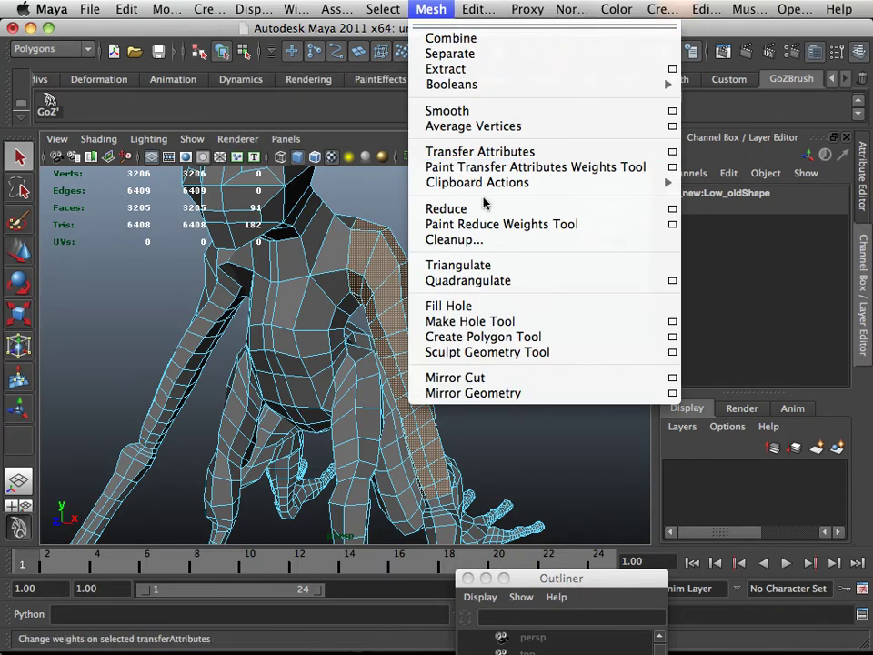
{"action": "mouse_move", "coordinate": [482, 8]}
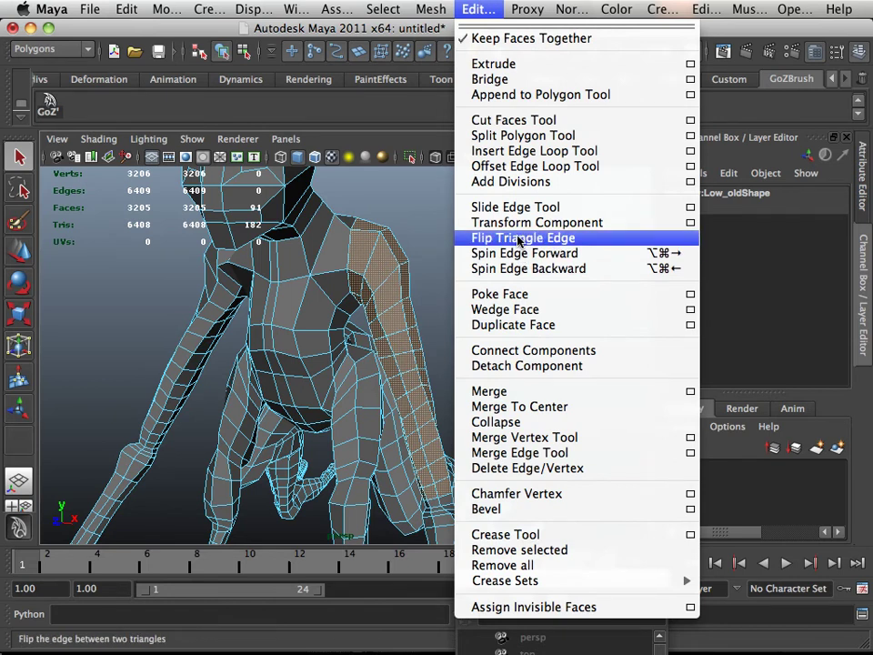
{"action": "left_click", "coordinate": [514, 325]}
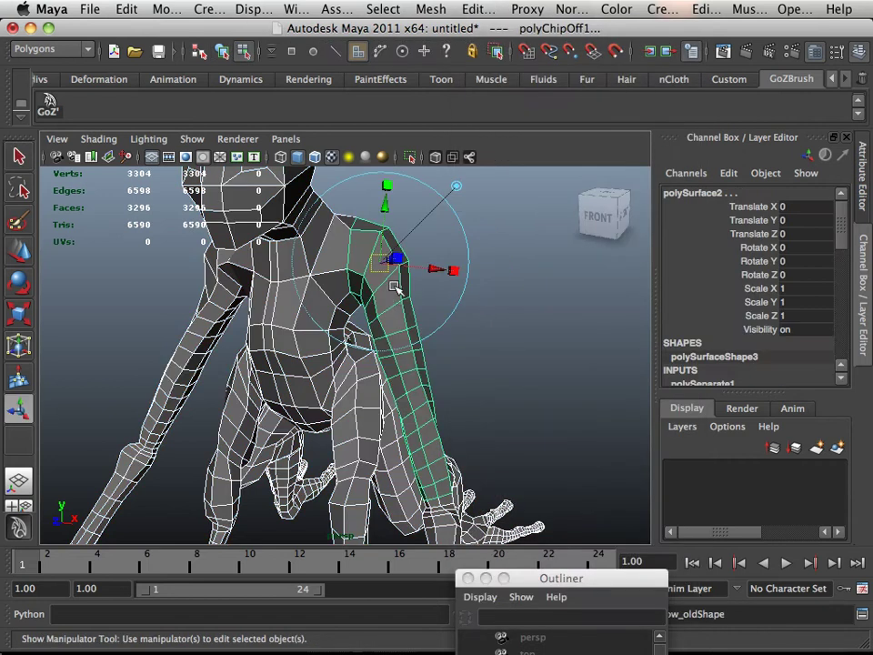
{"action": "left_click_drag", "start_coordinate": [403, 306], "coordinate": [364, 300], "text": "alt"}
{"action": "left_click_drag", "start_coordinate": [468, 309], "coordinate": [504, 276], "text": "alt"}
{"action": "right_click_drag", "start_coordinate": [504, 277], "coordinate": [522, 343], "text": "alt"}
{"action": "right_click_drag", "start_coordinate": [550, 296], "coordinate": [558, 325]}
{"action": "left_click_drag", "start_coordinate": [558, 324], "coordinate": [553, 296], "text": "alt"}
{"action": "middle_click_drag", "start_coordinate": [553, 296], "coordinate": [421, 409], "text": "alt"}
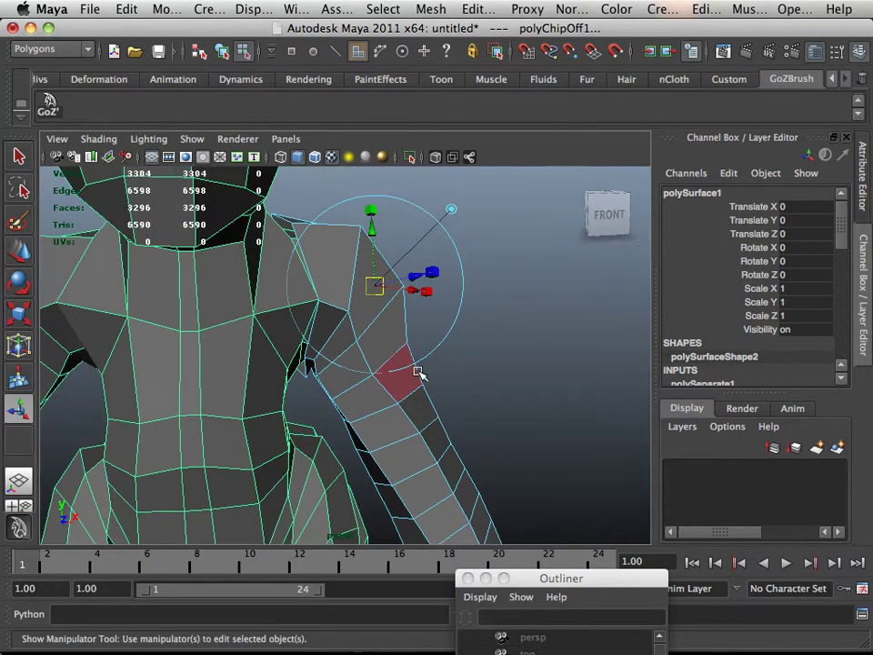
{"action": "right_click_drag", "start_coordinate": [400, 375], "coordinate": [448, 309]}
{"action": "left_click", "coordinate": [410, 398]}
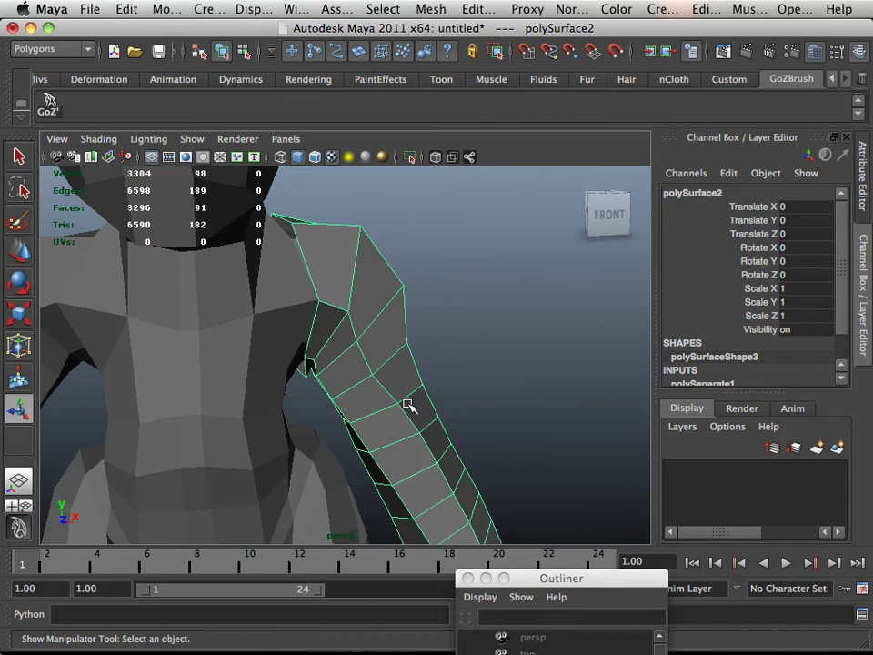
Move the duplicated arm piece sideways across the body and undo the move.
{"action": "left_click", "coordinate": [19, 251]}
{"action": "scroll", "coordinate": [195, 342], "scroll_direction": "down", "scroll_amount": 5}
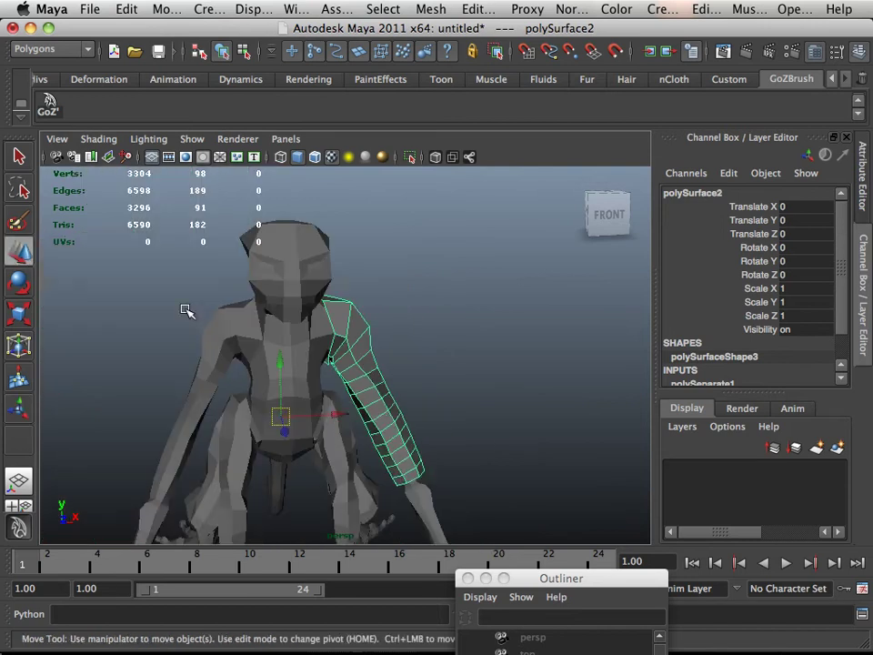
{"action": "left_click_drag", "start_coordinate": [340, 420], "coordinate": [234, 390]}
{"action": "key", "text": "ctrl+z"}
Select the block of faces on the front of the duplicated piece's upper arm and delete them.
{"action": "right_click_drag", "start_coordinate": [233, 390], "coordinate": [319, 425], "text": "alt"}
{"action": "middle_click_drag", "start_coordinate": [320, 425], "coordinate": [491, 294], "text": "alt"}
{"action": "left_click_drag", "start_coordinate": [491, 295], "coordinate": [363, 341], "text": "alt"}
{"action": "right_click_drag", "start_coordinate": [363, 341], "coordinate": [417, 363], "text": "alt"}
{"action": "middle_click_drag", "start_coordinate": [298, 308], "coordinate": [384, 374], "text": "alt"}
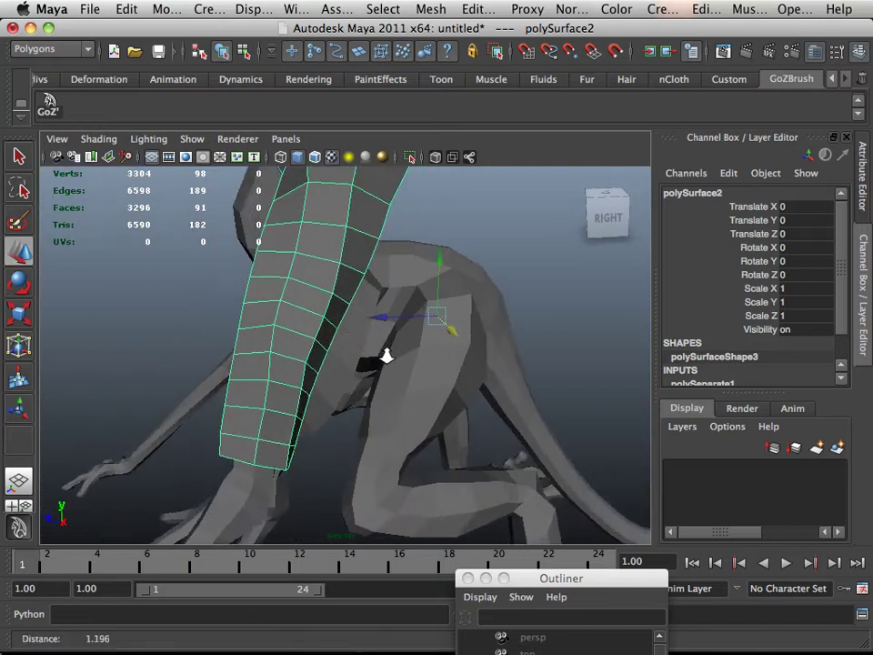
{"action": "left_click_drag", "start_coordinate": [384, 375], "coordinate": [363, 351], "text": "alt"}
{"action": "right_click_drag", "start_coordinate": [363, 353], "coordinate": [303, 277]}
{"action": "left_click_drag", "start_coordinate": [363, 334], "coordinate": [360, 344]}
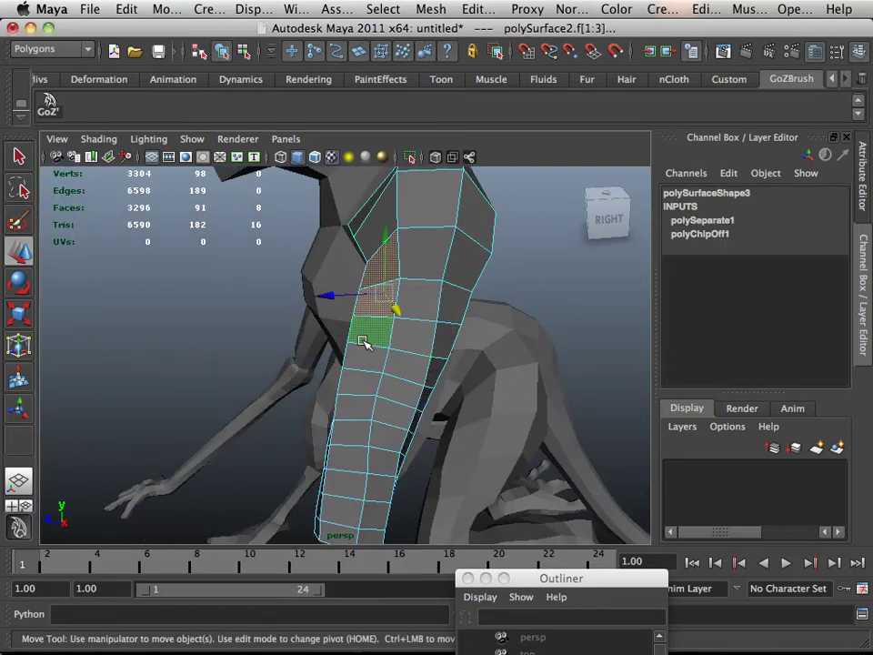
{"action": "left_click_drag", "start_coordinate": [267, 359], "coordinate": [469, 335], "text": "alt"}
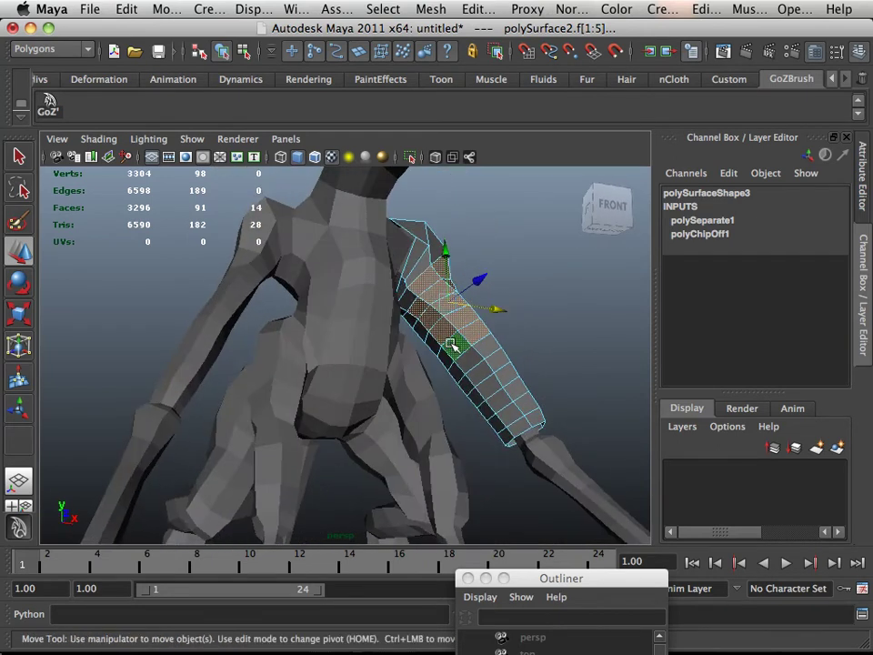
{"action": "left_click_drag", "start_coordinate": [428, 309], "coordinate": [429, 338], "text": "alt"}
{"action": "key", "text": "Delete"}
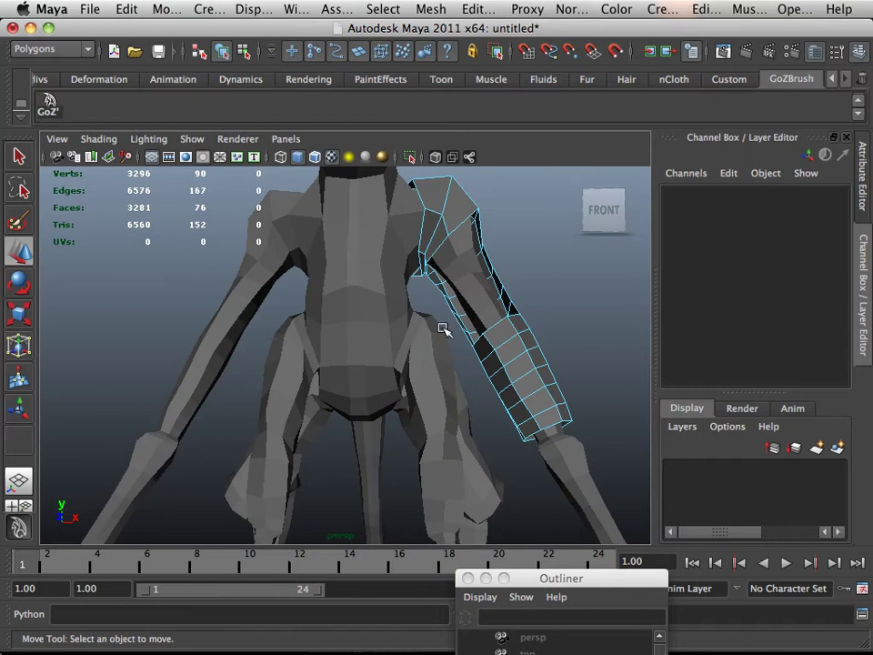
Delete the column of faces along the back of the duplicated piece's upper arm.
{"action": "left_click_drag", "start_coordinate": [511, 303], "coordinate": [445, 304], "text": "alt"}
{"action": "left_click", "coordinate": [443, 297]}
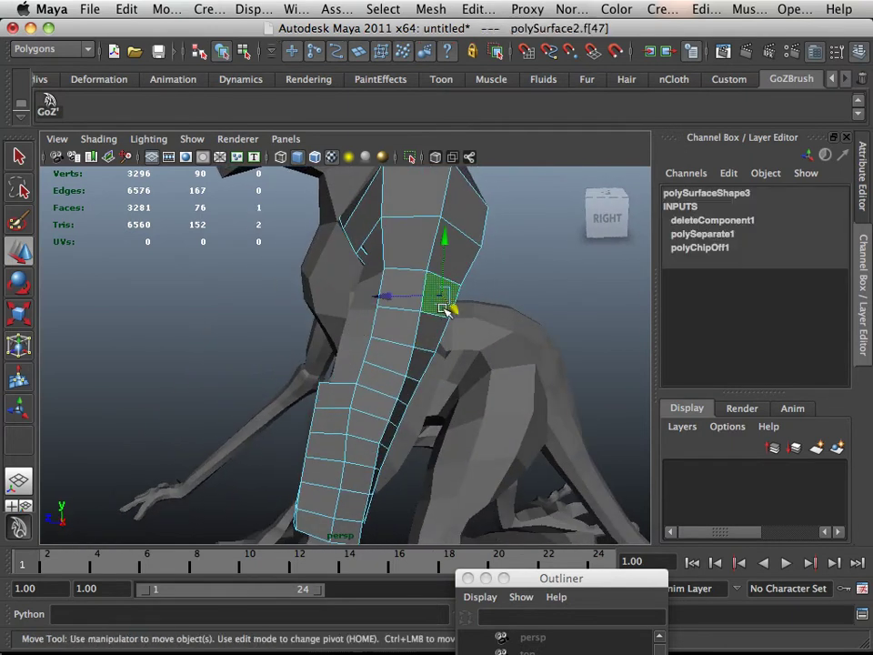
{"action": "left_click", "coordinate": [440, 322], "text": "shift"}
{"action": "left_click_drag", "start_coordinate": [448, 380], "coordinate": [327, 318], "text": "alt"}
{"action": "left_click", "coordinate": [266, 288], "text": "shift"}
{"action": "left_click", "coordinate": [253, 314], "text": "shift"}
{"action": "key", "text": "Delete"}
Delete a patch of eight faces in the lower section of the duplicated arm piece.
{"action": "left_click_drag", "start_coordinate": [265, 363], "coordinate": [353, 335], "text": "alt"}
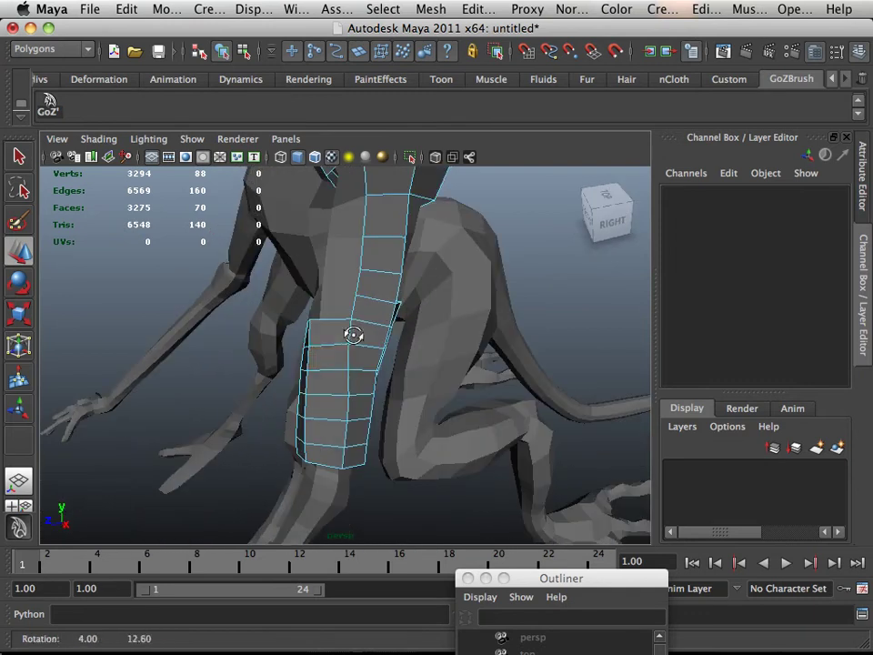
{"action": "left_click", "coordinate": [344, 405]}
{"action": "left_click_drag", "start_coordinate": [357, 411], "coordinate": [480, 380], "text": "alt"}
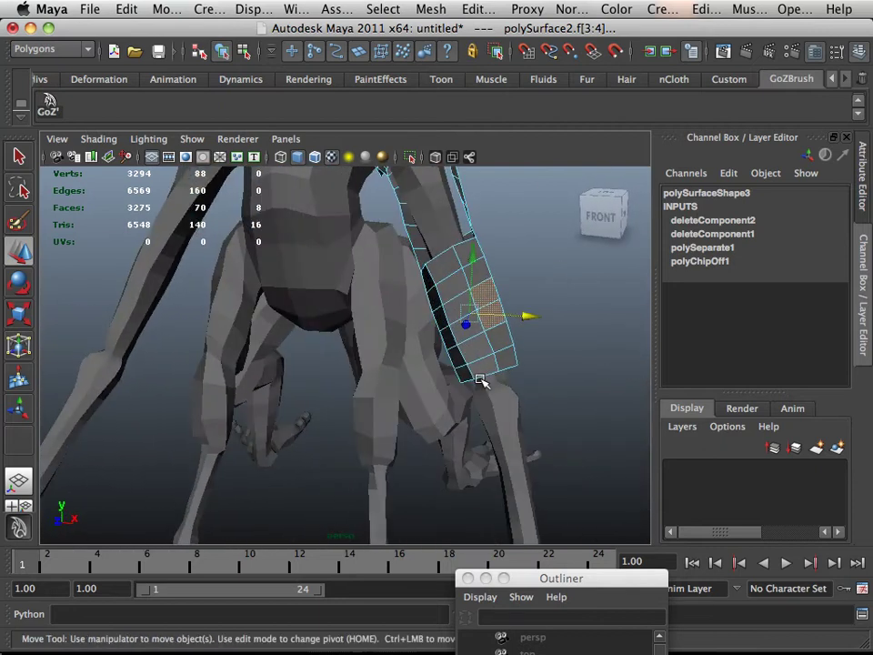
{"action": "key", "text": "Delete"}
Inspect the openings cut into the duplicated arm piece from several sides.
{"action": "left_click_drag", "start_coordinate": [341, 357], "coordinate": [226, 267], "text": "alt"}
{"action": "middle_click_drag", "start_coordinate": [227, 267], "coordinate": [197, 364], "text": "alt"}
{"action": "left_click_drag", "start_coordinate": [196, 365], "coordinate": [251, 369], "text": "alt"}
{"action": "right_click_drag", "start_coordinate": [250, 368], "coordinate": [242, 340], "text": "alt"}
{"action": "left_click_drag", "start_coordinate": [242, 339], "coordinate": [415, 340], "text": "alt"}
{"action": "middle_click_drag", "start_coordinate": [415, 340], "coordinate": [305, 335], "text": "alt"}
{"action": "right_click_drag", "start_coordinate": [304, 334], "coordinate": [359, 339], "text": "alt"}
{"action": "middle_click_drag", "start_coordinate": [350, 255], "coordinate": [296, 361], "text": "alt"}
Select all the border edges around the large front opening of the arm piece in edge mode.
{"action": "left_click_drag", "start_coordinate": [295, 361], "coordinate": [309, 295], "text": "alt"}
{"action": "right_click_drag", "start_coordinate": [300, 286], "coordinate": [303, 275]}
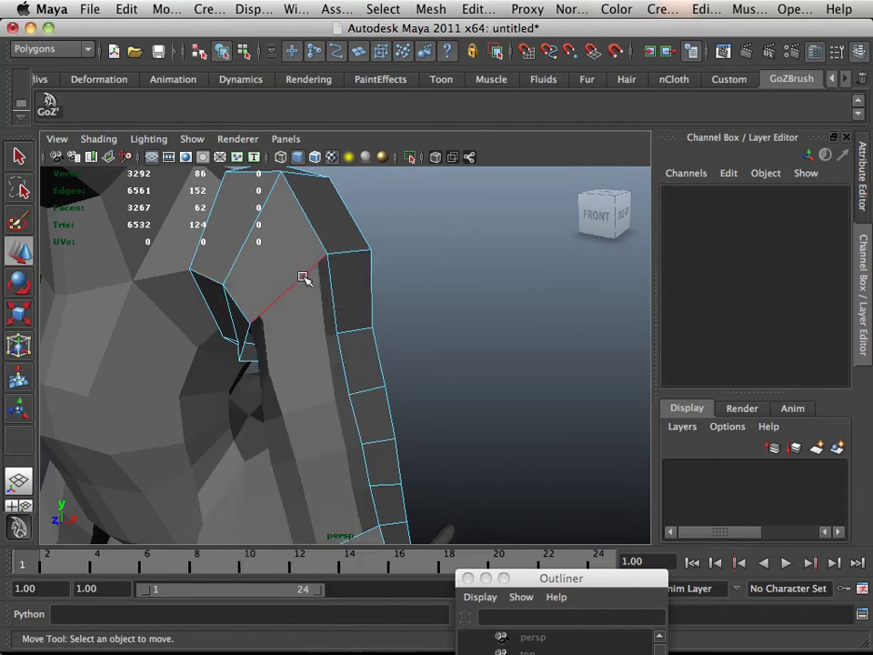
{"action": "left_click", "coordinate": [302, 277]}
{"action": "middle_click_drag", "start_coordinate": [346, 420], "coordinate": [323, 331], "text": "alt"}
{"action": "left_click_drag", "start_coordinate": [324, 330], "coordinate": [249, 348], "text": "alt"}
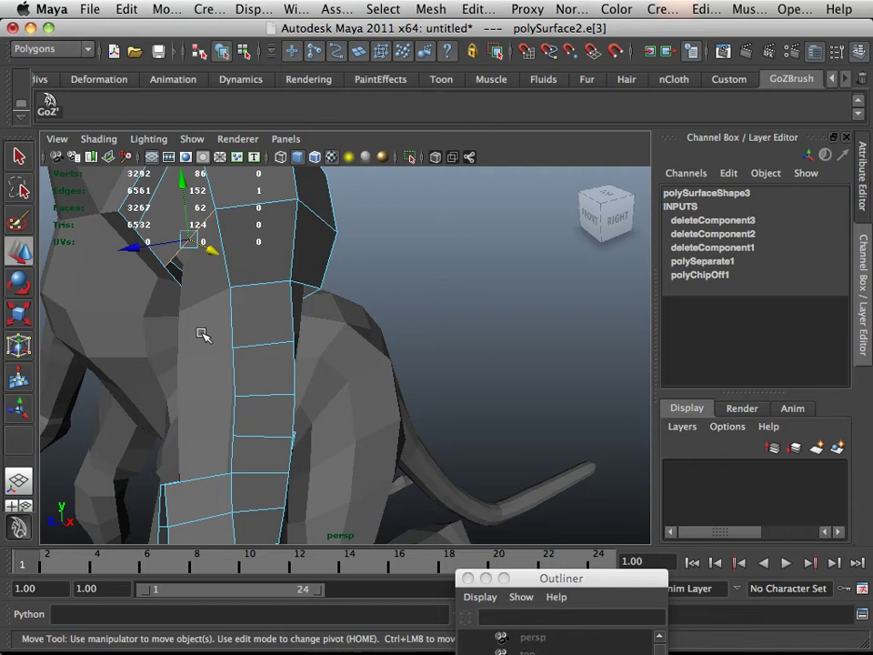
{"action": "left_click_drag", "start_coordinate": [185, 310], "coordinate": [235, 297], "text": "alt"}
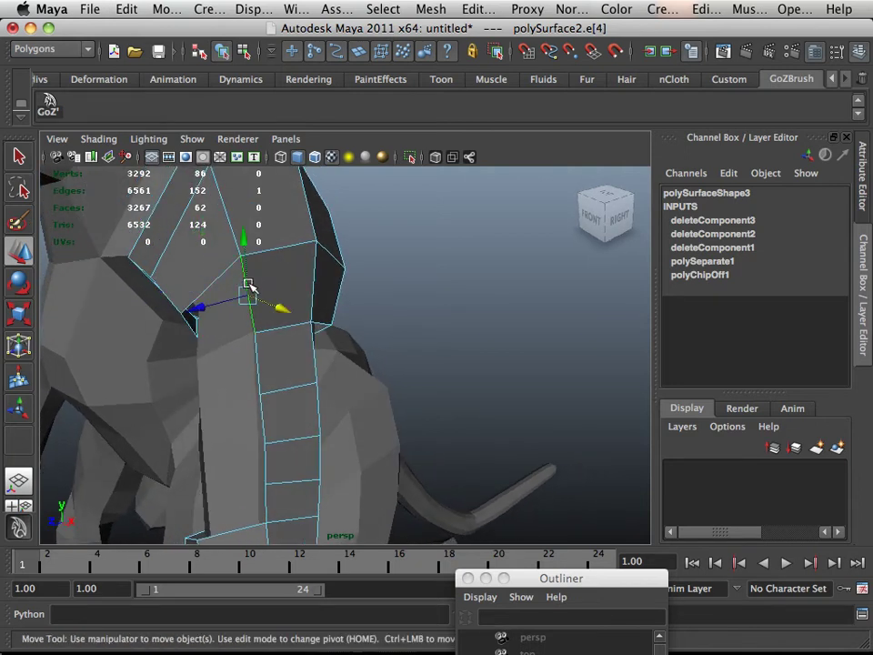
{"action": "double_click", "coordinate": [248, 283]}
{"action": "left_click_drag", "start_coordinate": [213, 369], "coordinate": [308, 343], "text": "alt"}
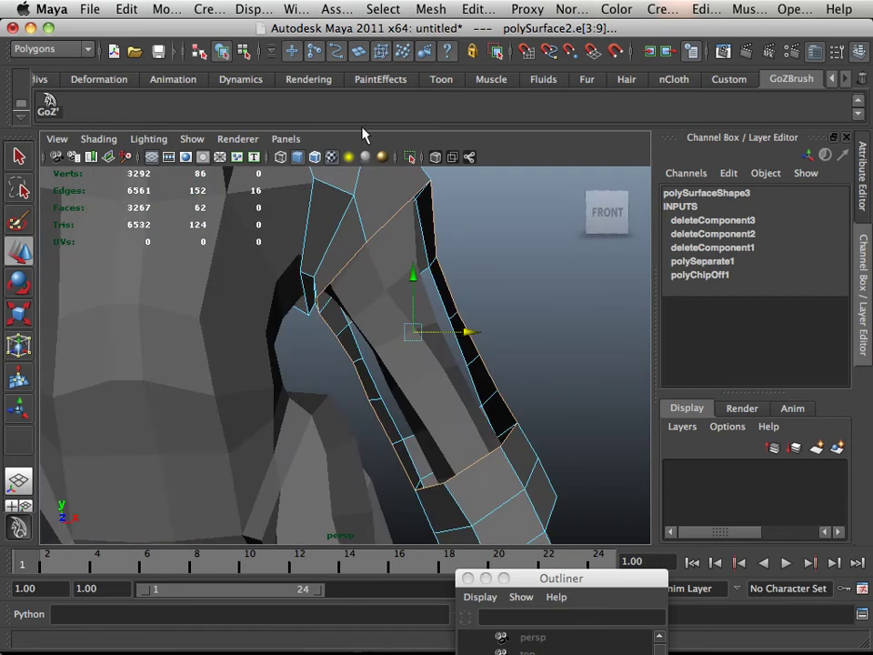
Bring up the polygon modelling tools and extrude the selected border edges of the front opening.
{"action": "left_click", "coordinate": [20, 107]}
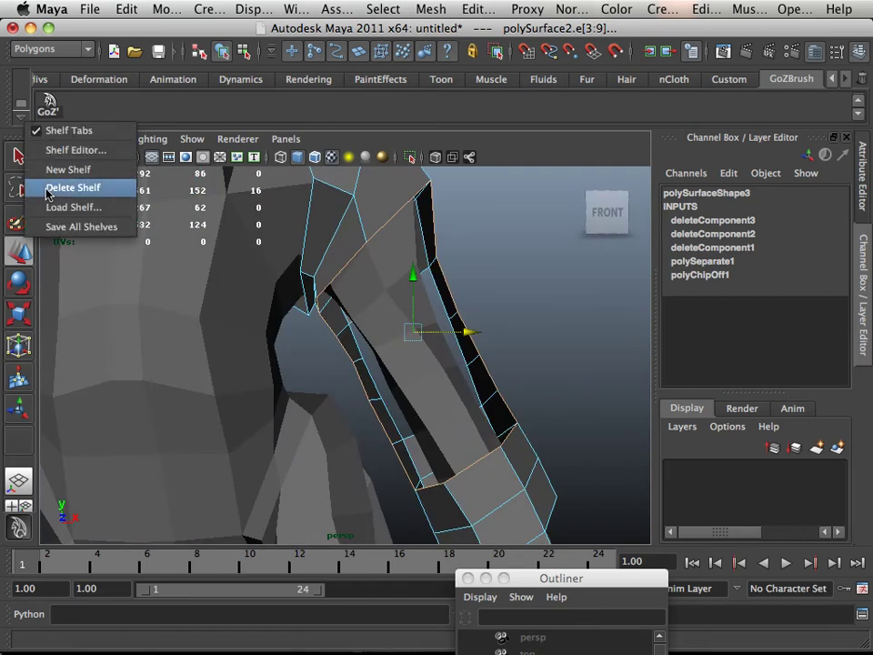
{"action": "left_click", "coordinate": [20, 111]}
{"action": "left_click", "coordinate": [20, 109]}
{"action": "left_click", "coordinate": [20, 105]}
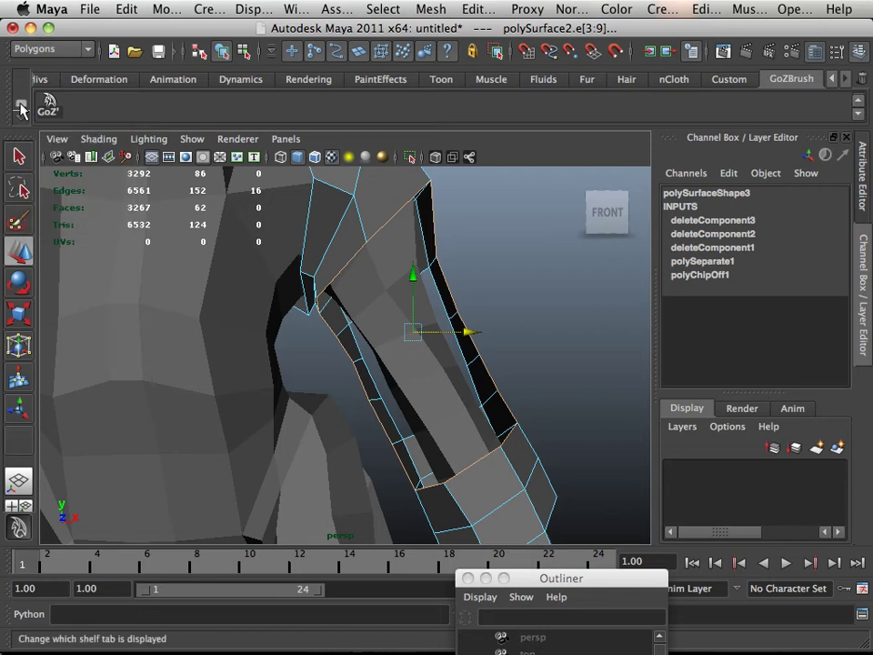
{"action": "left_click", "coordinate": [18, 107]}
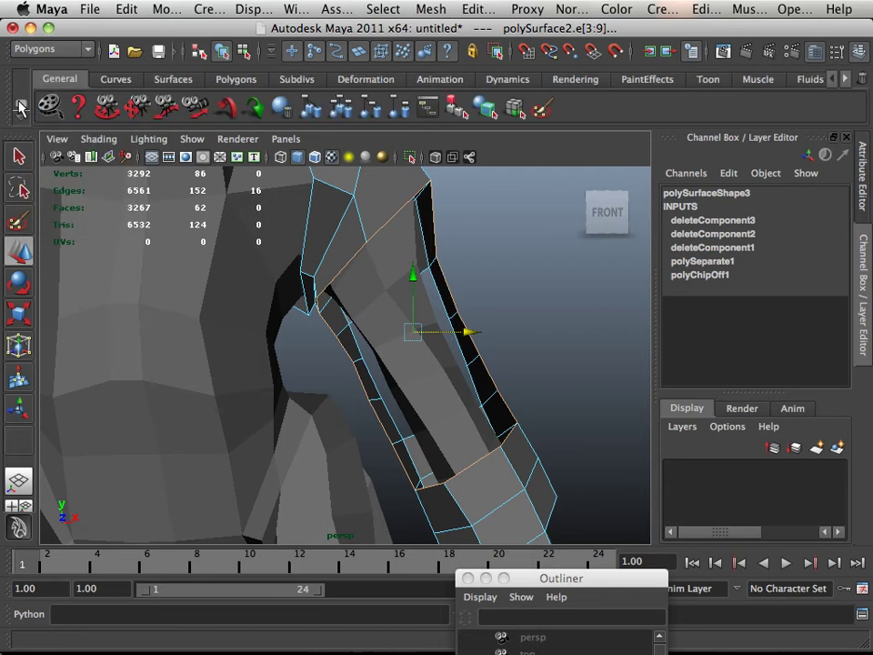
{"action": "left_click", "coordinate": [246, 82]}
{"action": "left_click", "coordinate": [484, 111]}
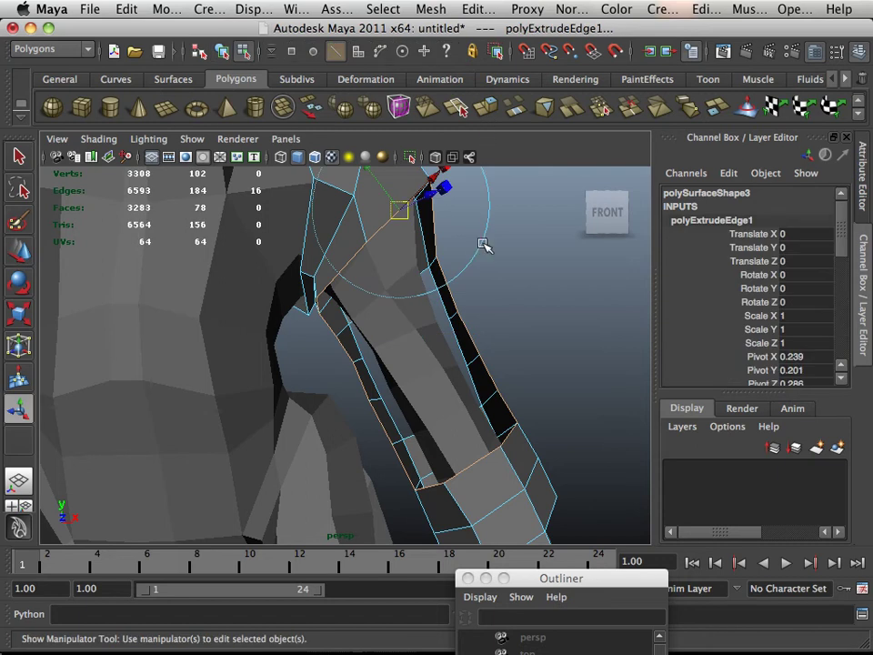
Scale the extruded edges of the front opening inward, to 0.915 in Y and slightly narrower in X.
{"action": "left_click_drag", "start_coordinate": [478, 248], "coordinate": [419, 278], "text": "alt"}
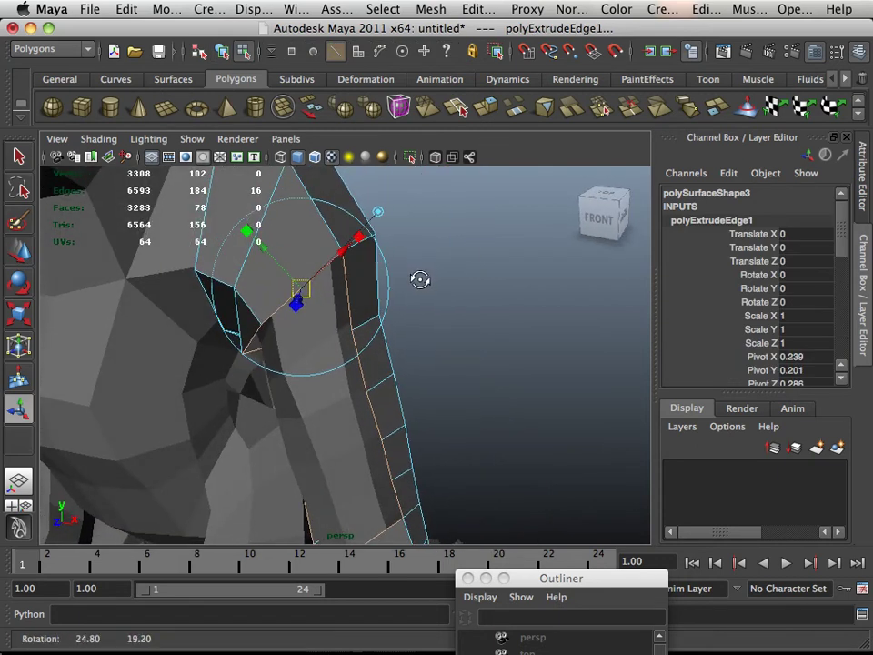
{"action": "left_click", "coordinate": [378, 214]}
{"action": "middle_click_drag", "start_coordinate": [394, 302], "coordinate": [421, 216], "text": "alt"}
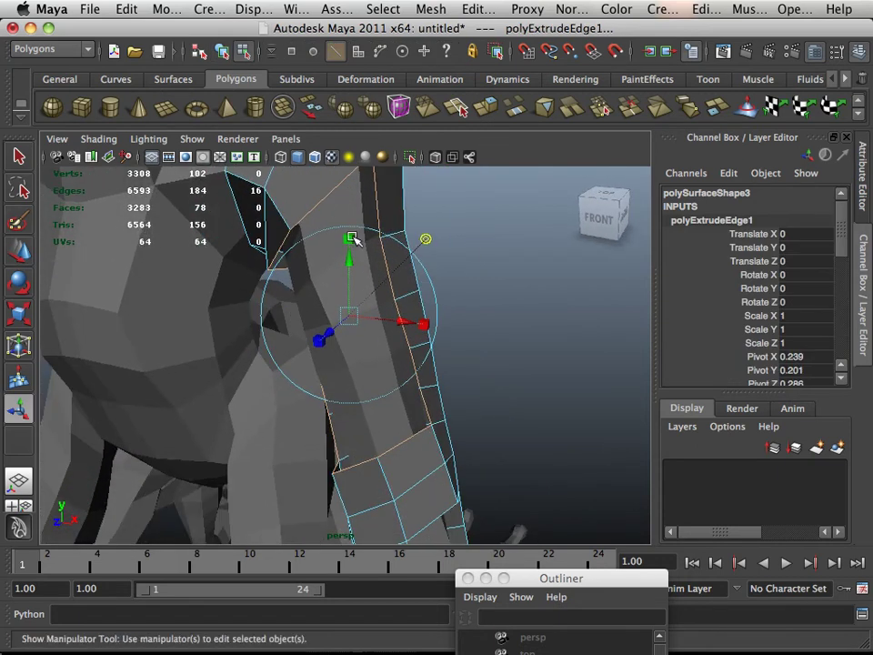
{"action": "left_click_drag", "start_coordinate": [353, 239], "coordinate": [353, 247]}
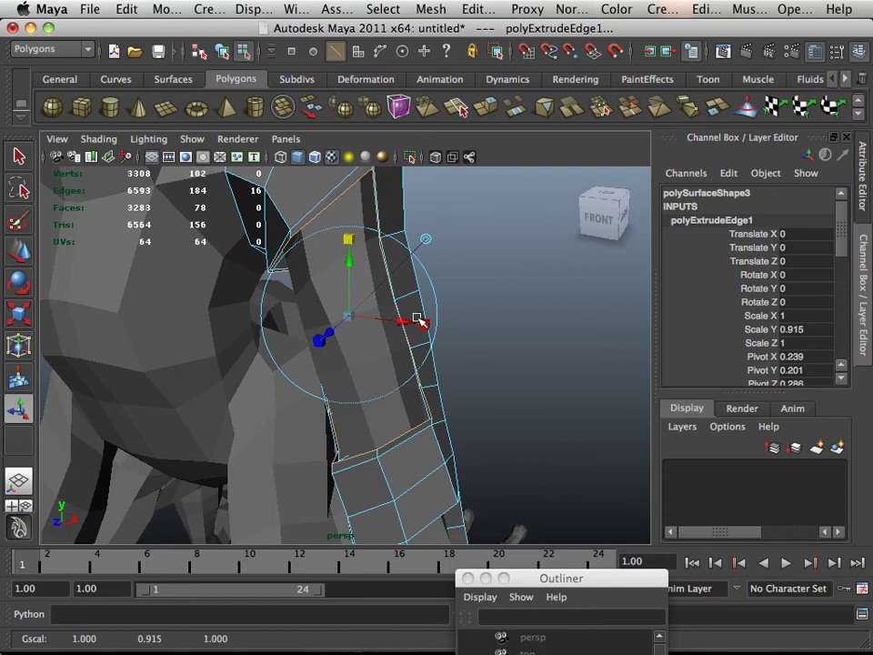
{"action": "left_click_drag", "start_coordinate": [418, 320], "coordinate": [332, 292]}
Extrude the border of the opening at the back of the upper arm and scale it to 0.846 in X and 0.869 in Y.
{"action": "left_click", "coordinate": [347, 318]}
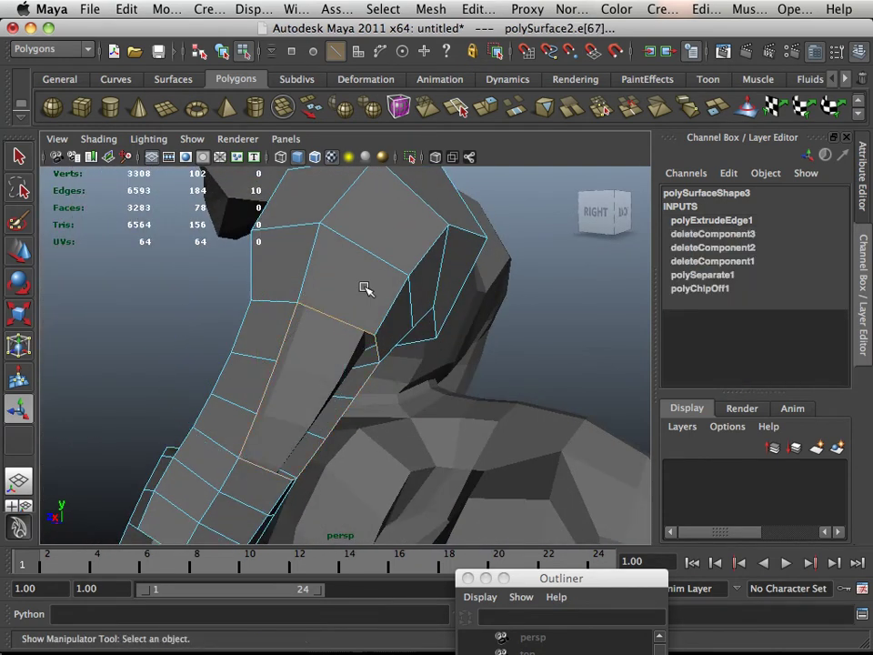
{"action": "left_click", "coordinate": [486, 108]}
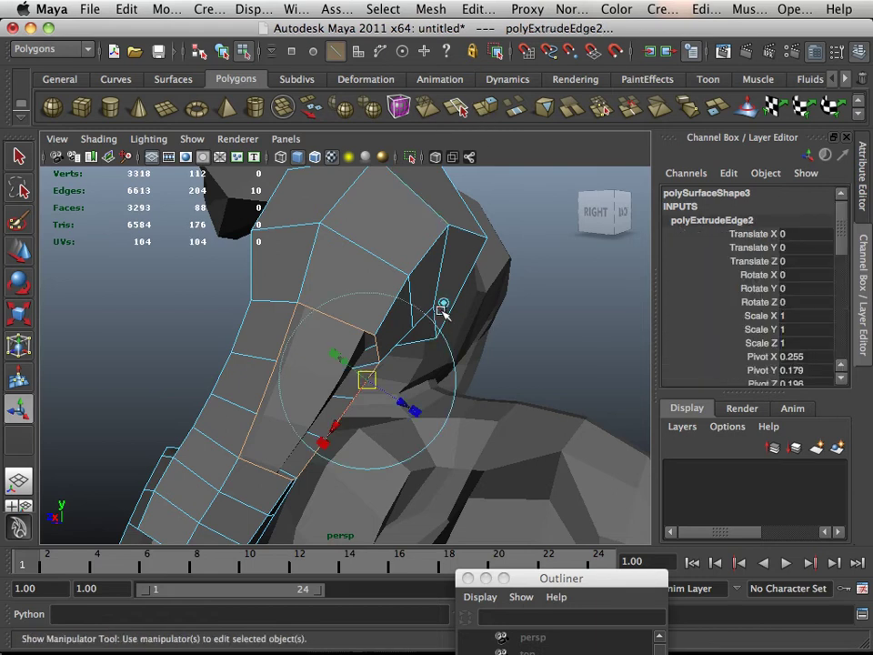
{"action": "left_click", "coordinate": [443, 303]}
{"action": "left_click_drag", "start_coordinate": [323, 320], "coordinate": [320, 338]}
{"action": "left_click_drag", "start_coordinate": [276, 409], "coordinate": [283, 411]}
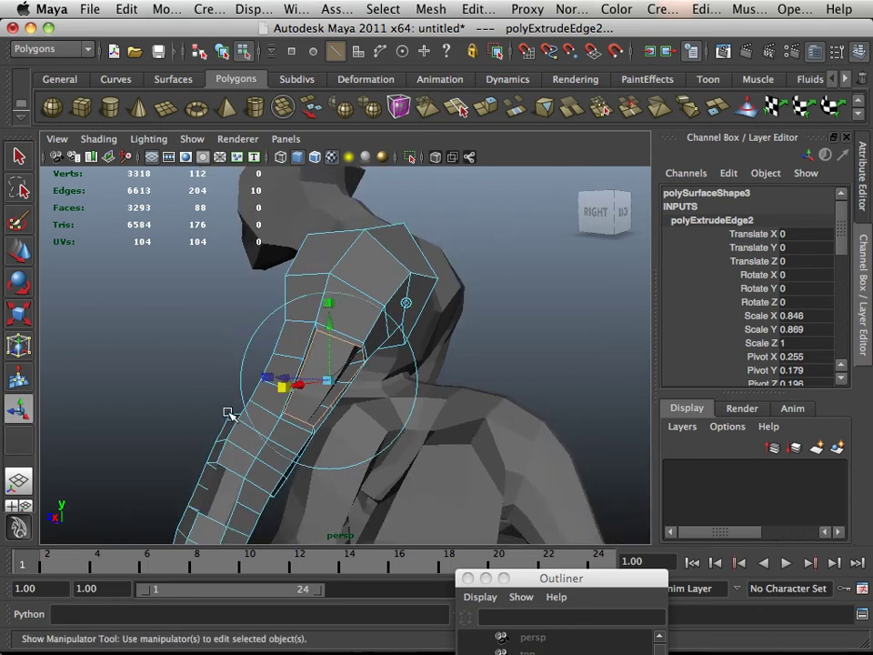
Select the border edges around the outer forearm opening of the arm piece and extrude them.
{"action": "middle_click_drag", "start_coordinate": [228, 392], "coordinate": [238, 284], "text": "alt"}
{"action": "left_click_drag", "start_coordinate": [238, 284], "coordinate": [266, 305], "text": "alt"}
{"action": "right_click_drag", "start_coordinate": [266, 305], "coordinate": [337, 358], "text": "alt"}
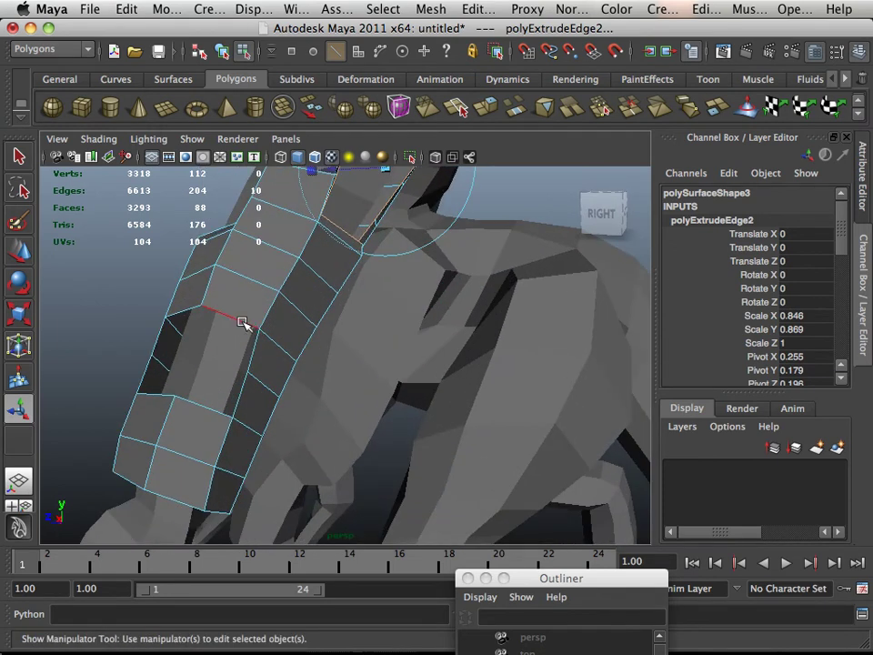
{"action": "double_click", "coordinate": [242, 325]}
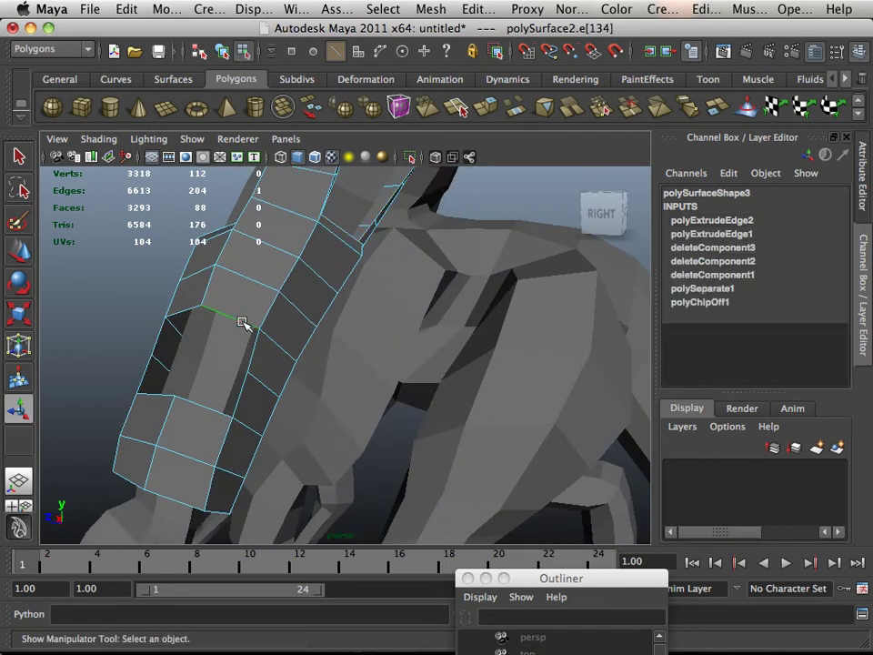
{"action": "left_click", "coordinate": [477, 109]}
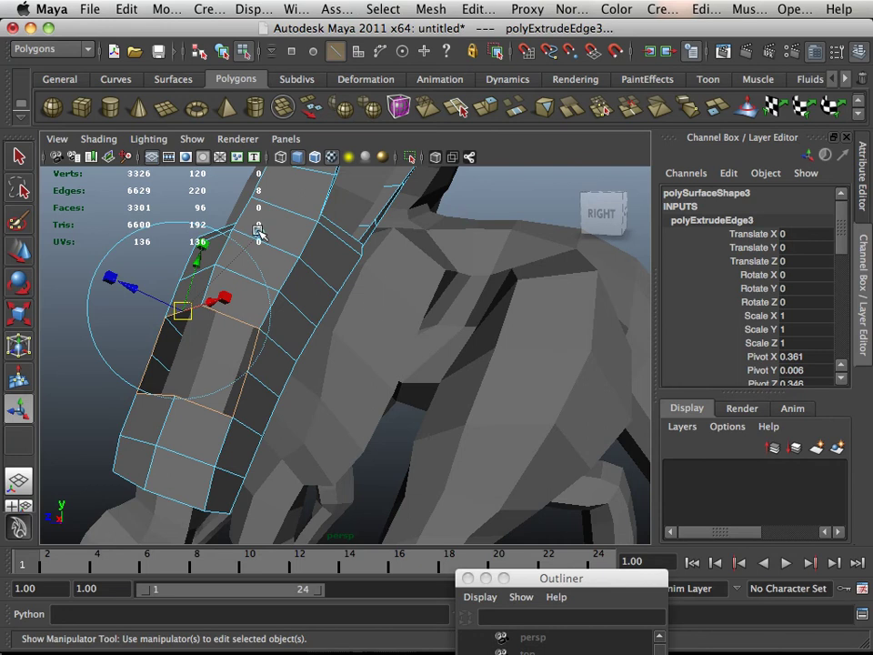
Scale the outer forearm opening's extruded edges inward to 0.711 in X and 0.887 in Y.
{"action": "left_click", "coordinate": [259, 234]}
{"action": "left_click_drag", "start_coordinate": [191, 284], "coordinate": [158, 333]}
{"action": "left_click_drag", "start_coordinate": [154, 373], "coordinate": [157, 368]}
{"action": "left_click_drag", "start_coordinate": [156, 369], "coordinate": [166, 407], "text": "alt"}
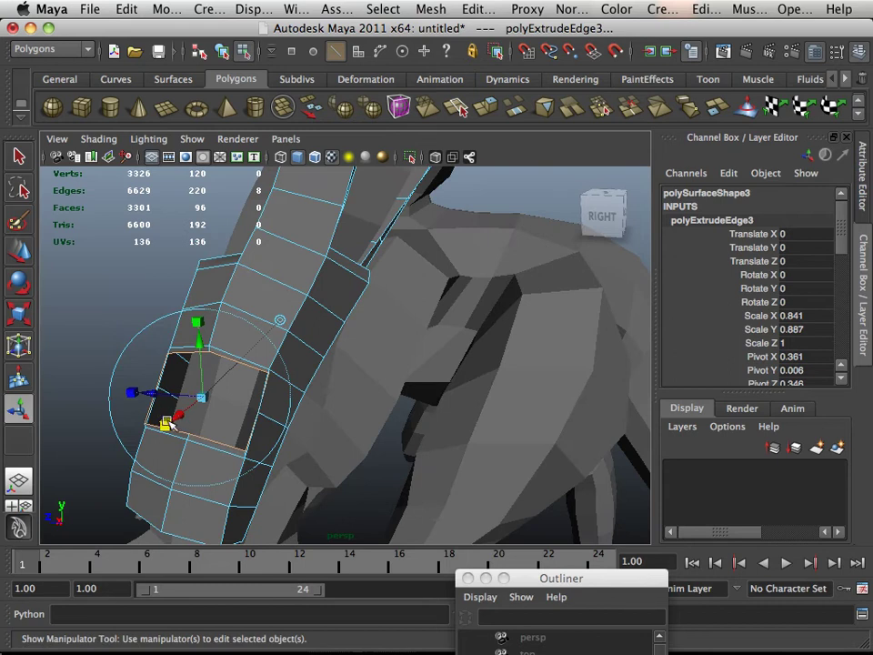
{"action": "left_click_drag", "start_coordinate": [169, 425], "coordinate": [305, 392]}
{"action": "left_click", "coordinate": [538, 285]}
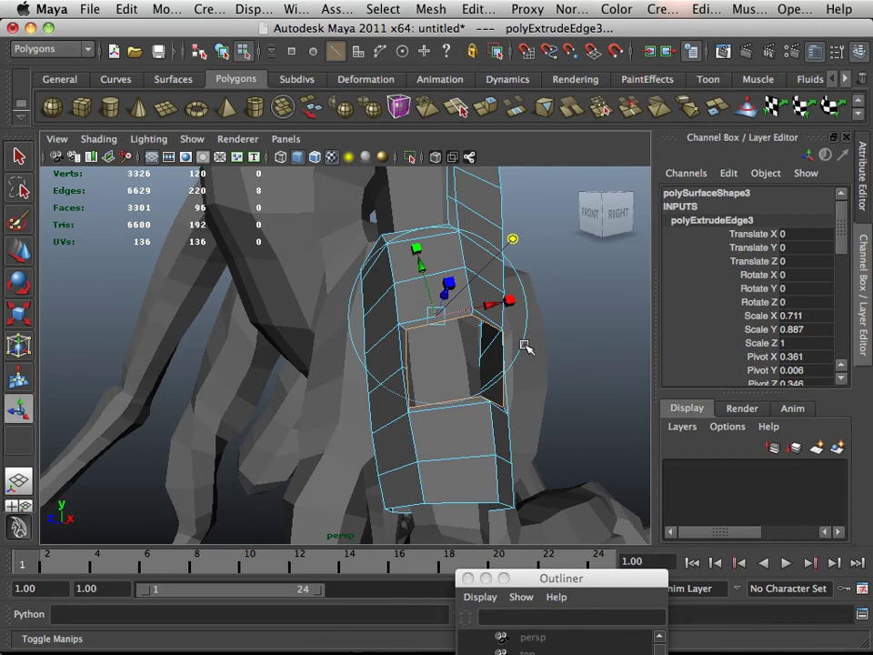
{"action": "left_click_drag", "start_coordinate": [509, 302], "coordinate": [496, 305]}
Select the border edges around the inner forearm opening and extrude them.
{"action": "left_click_drag", "start_coordinate": [399, 351], "coordinate": [536, 342], "text": "alt"}
{"action": "middle_click_drag", "start_coordinate": [582, 341], "coordinate": [456, 362], "text": "alt"}
{"action": "left_click_drag", "start_coordinate": [456, 362], "coordinate": [518, 321], "text": "alt"}
{"action": "scroll", "coordinate": [522, 325], "scroll_direction": "up", "scroll_amount": 5}
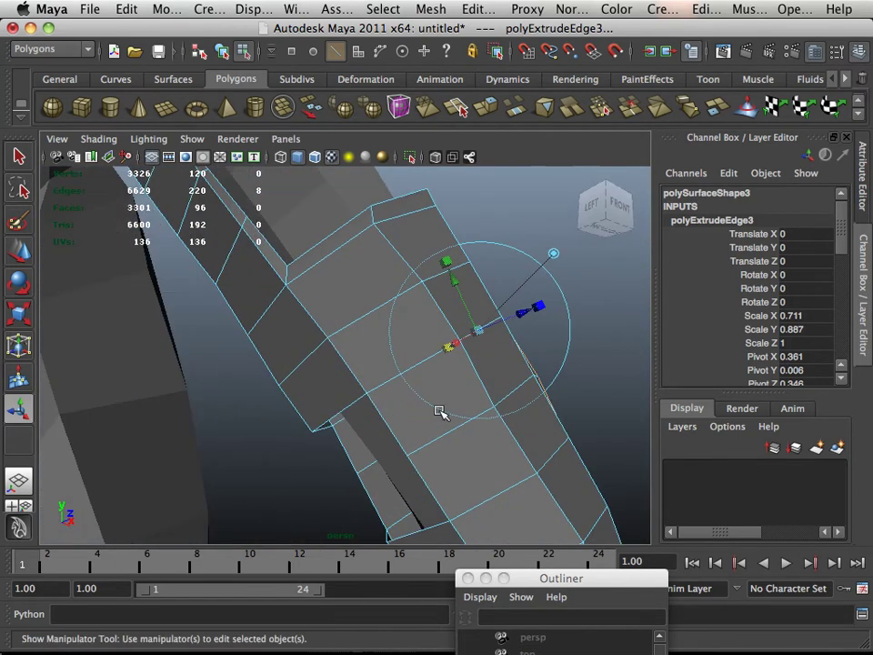
{"action": "left_click", "coordinate": [346, 407]}
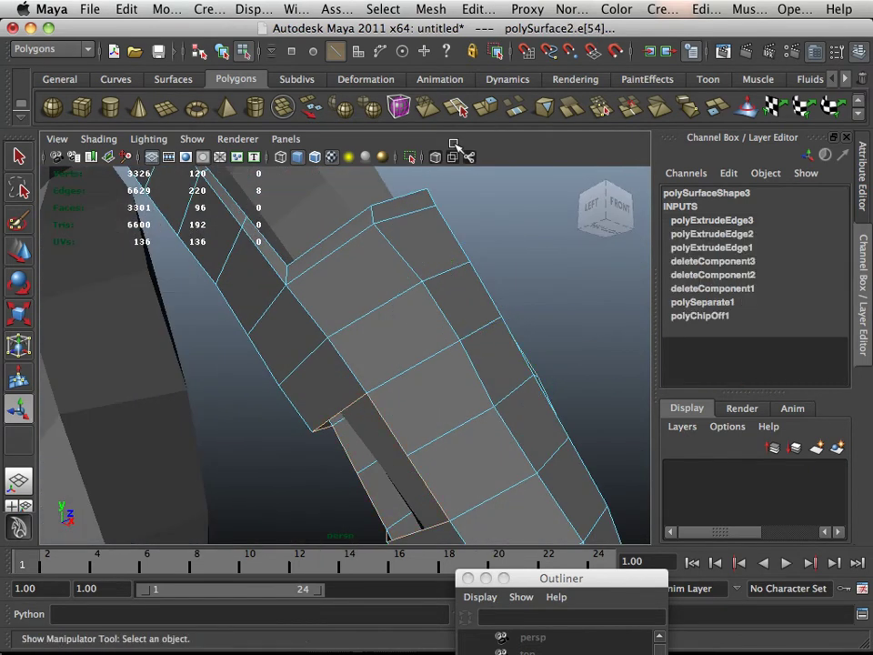
{"action": "left_click", "coordinate": [485, 108]}
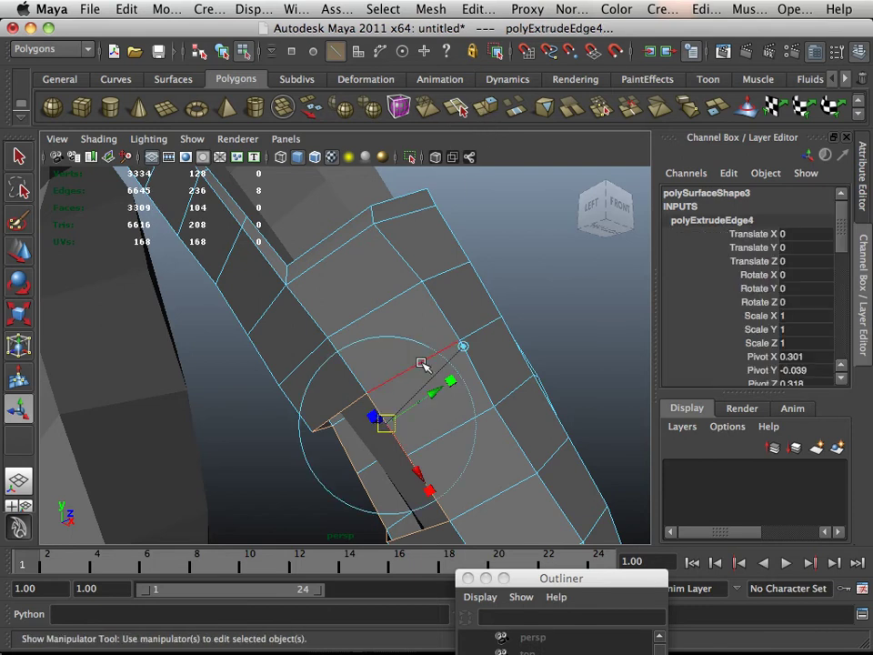
Scale the inner forearm opening's extruded edges inward, to 0.861 in Y and narrower in X.
{"action": "left_click_drag", "start_coordinate": [458, 389], "coordinate": [433, 390]}
{"action": "middle_click_drag", "start_coordinate": [433, 390], "coordinate": [416, 256], "text": "alt"}
{"action": "left_click", "coordinate": [321, 328]}
{"action": "left_click_drag", "start_coordinate": [331, 347], "coordinate": [371, 339], "text": "alt"}
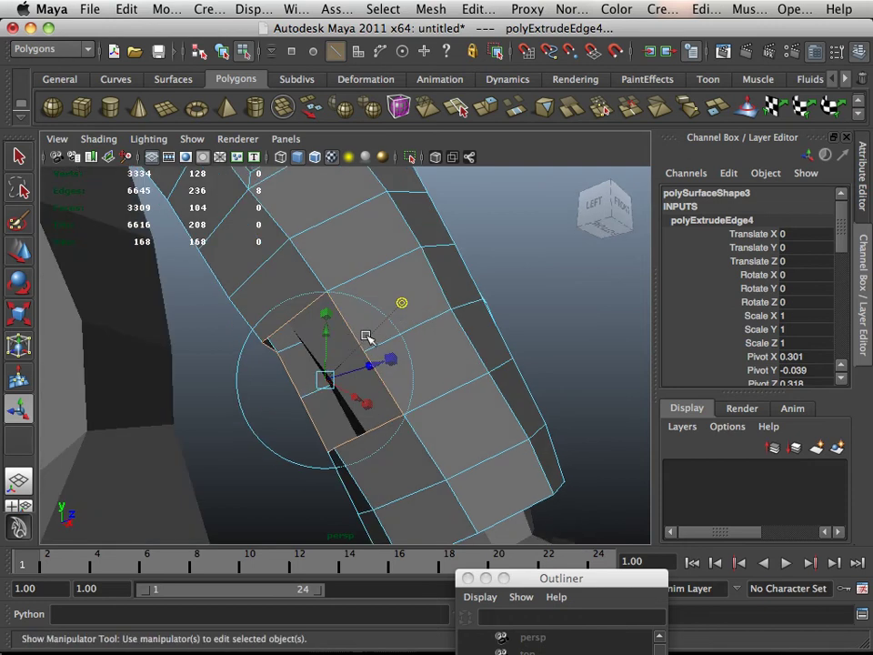
{"action": "mouse_move", "coordinate": [330, 314]}
{"action": "left_mouse_down"}
{"action": "mouse_move", "coordinate": [327, 306]}
{"action": "mouse_move", "coordinate": [331, 322]}
{"action": "left_mouse_up"}
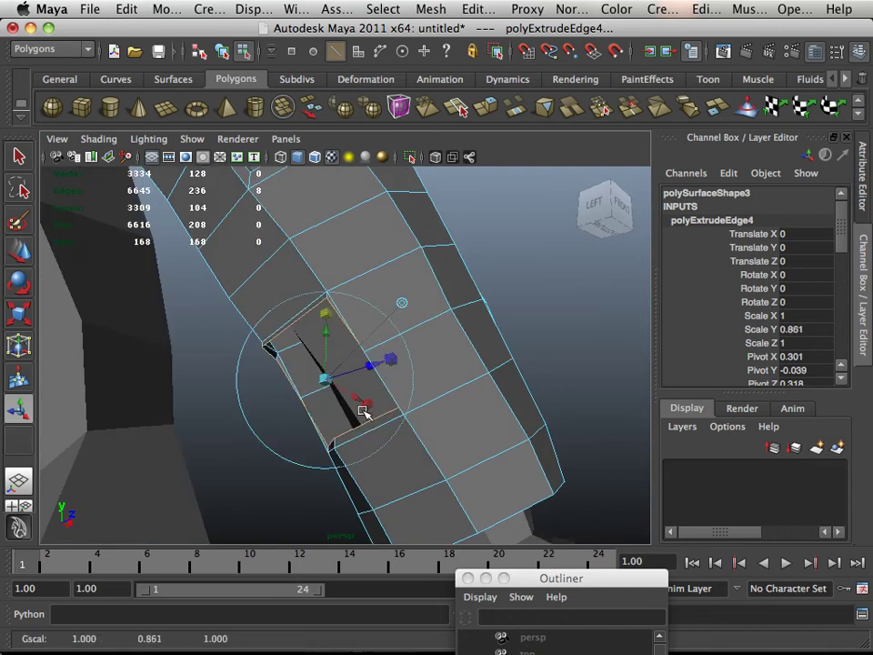
{"action": "left_click_drag", "start_coordinate": [370, 405], "coordinate": [358, 400]}
Select the inner border of the outer forearm opening and smooth it with Average Vertices.
{"action": "left_click_drag", "start_coordinate": [427, 384], "coordinate": [230, 377], "text": "alt"}
{"action": "left_click_drag", "start_coordinate": [315, 304], "coordinate": [238, 360], "text": "alt"}
{"action": "right_click_drag", "start_coordinate": [263, 360], "coordinate": [463, 414], "text": "alt"}
{"action": "left_click", "coordinate": [520, 311]}
{"action": "left_click_drag", "start_coordinate": [460, 341], "coordinate": [367, 328], "text": "alt"}
{"action": "double_click", "coordinate": [301, 293]}
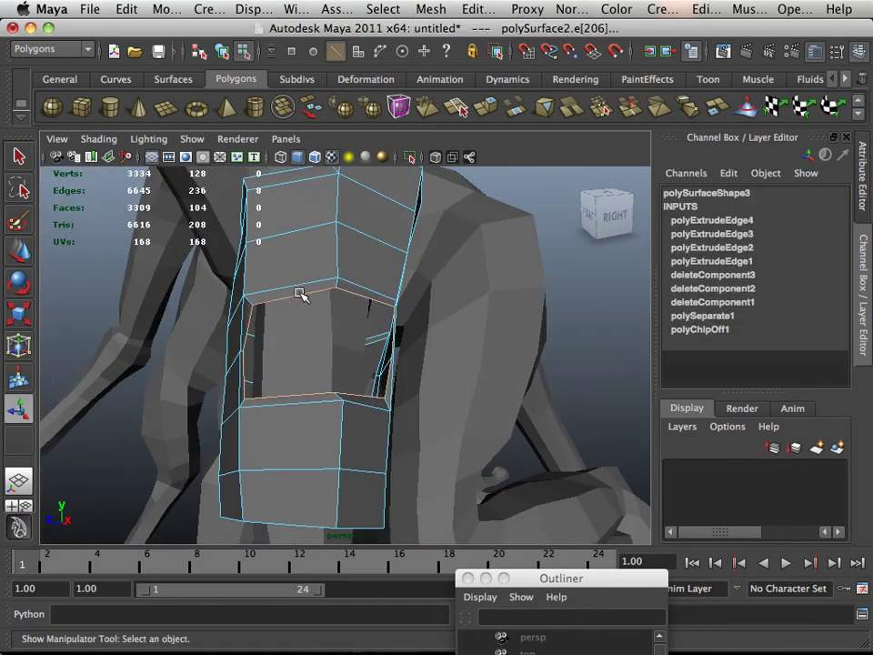
{"action": "left_click", "coordinate": [443, 11]}
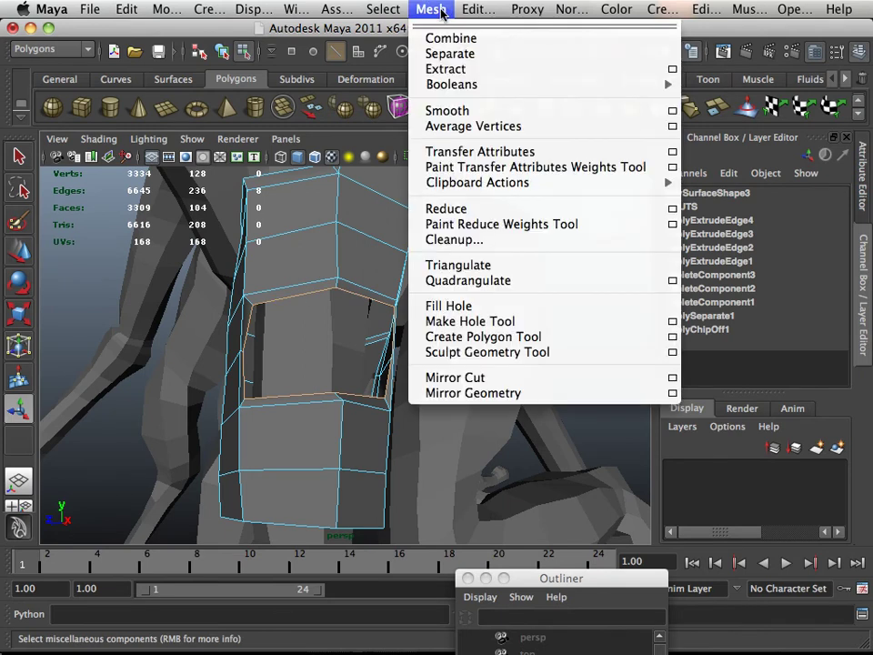
{"action": "left_click", "coordinate": [468, 126]}
Select the border loop of the inner forearm opening and apply Average Vertices to it.
{"action": "left_click_drag", "start_coordinate": [325, 223], "coordinate": [528, 210], "text": "alt"}
{"action": "double_click", "coordinate": [330, 331]}
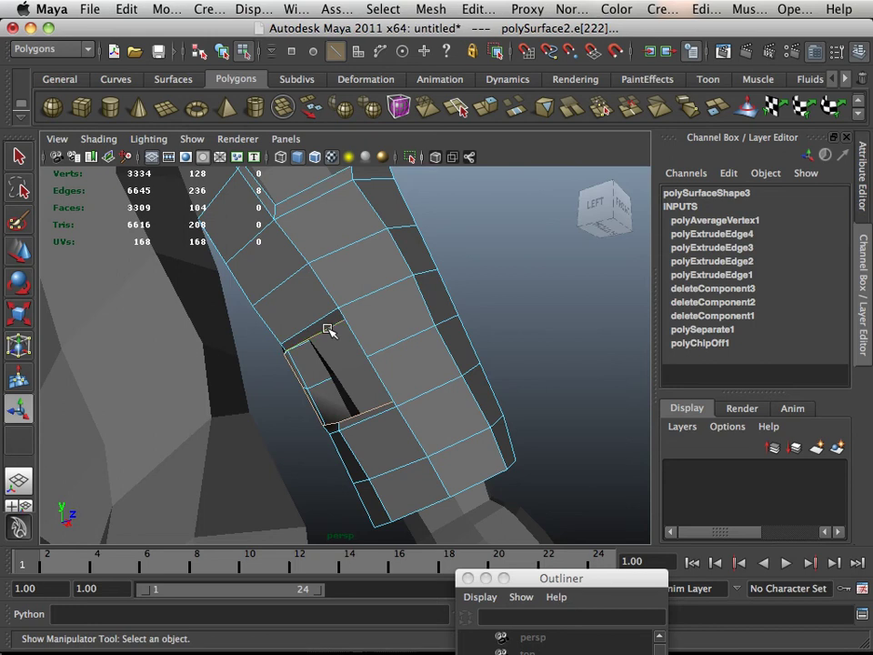
{"action": "key", "text": "g"}
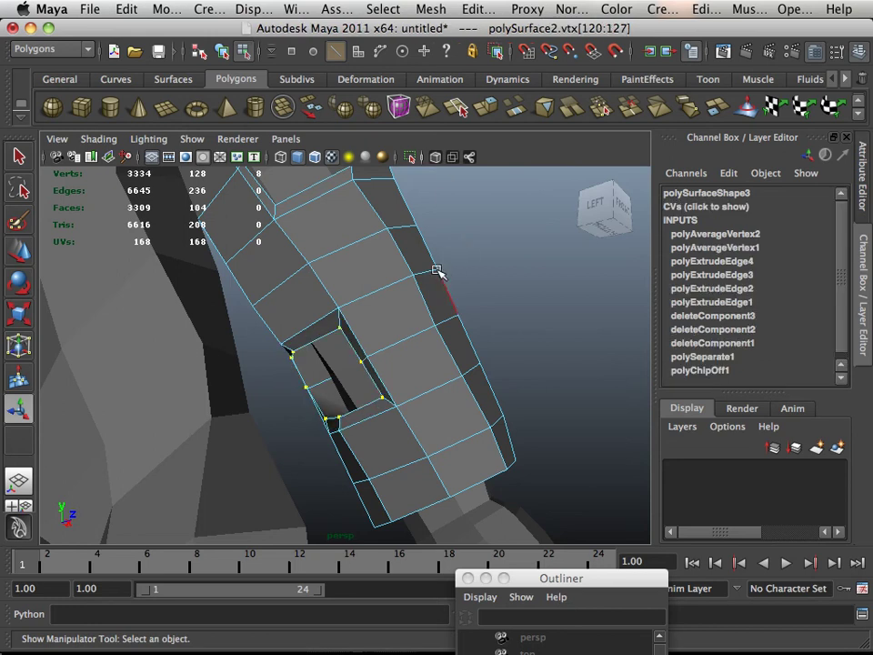
Select the border loop of the large front opening and apply Average Vertices to it.
{"action": "left_click_drag", "start_coordinate": [431, 272], "coordinate": [319, 382], "text": "alt"}
{"action": "double_click", "coordinate": [355, 361]}
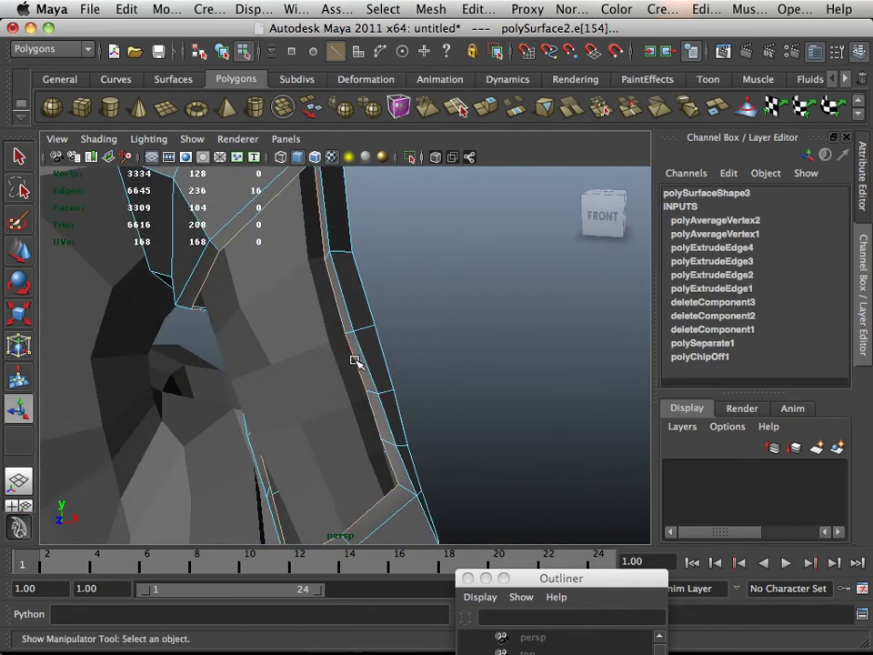
{"action": "key", "text": "g"}
Select the border loop of the opening at the back of the upper arm and average its vertices.
{"action": "left_click_drag", "start_coordinate": [411, 352], "coordinate": [370, 320], "text": "alt"}
{"action": "double_click", "coordinate": [447, 292]}
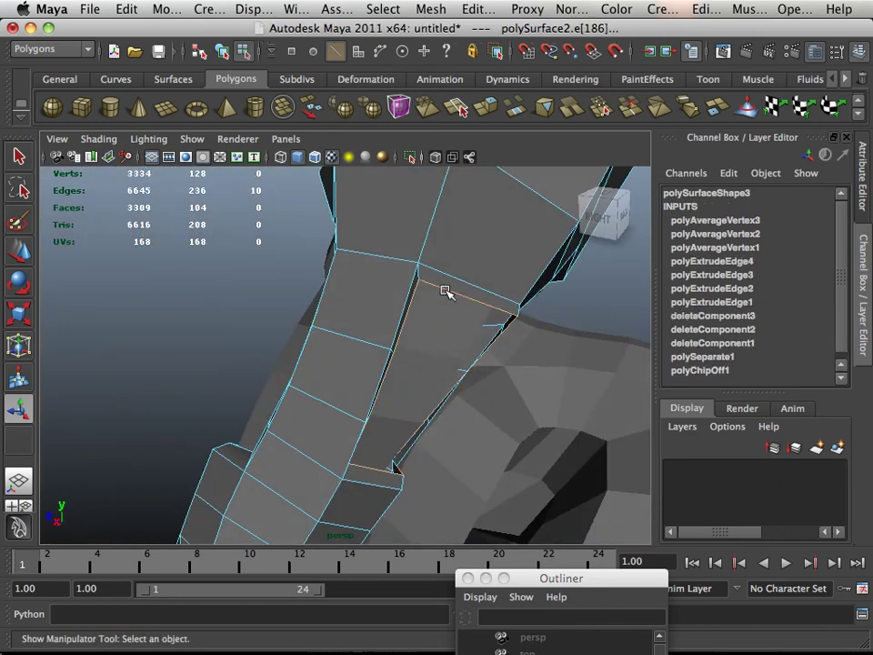
{"action": "key", "text": "g"}
Return the arm piece from edge editing to object mode.
{"action": "right_click_drag", "start_coordinate": [496, 315], "coordinate": [375, 305], "text": "alt"}
{"action": "left_click_drag", "start_coordinate": [375, 305], "coordinate": [418, 248], "text": "alt"}
{"action": "right_click_drag", "start_coordinate": [418, 248], "coordinate": [527, 336], "text": "alt"}
{"action": "left_click_drag", "start_coordinate": [526, 335], "coordinate": [312, 296], "text": "alt"}
{"action": "right_click", "coordinate": [378, 212]}
{"action": "left_click", "coordinate": [421, 189]}
Extrude all faces of the arm piece and pull them slightly outward to give the covering thickness.
{"action": "left_click_drag", "start_coordinate": [419, 201], "coordinate": [508, 274], "text": "alt"}
{"action": "right_click_drag", "start_coordinate": [508, 275], "coordinate": [429, 262], "text": "alt"}
{"action": "left_click_drag", "start_coordinate": [429, 261], "coordinate": [405, 244], "text": "alt"}
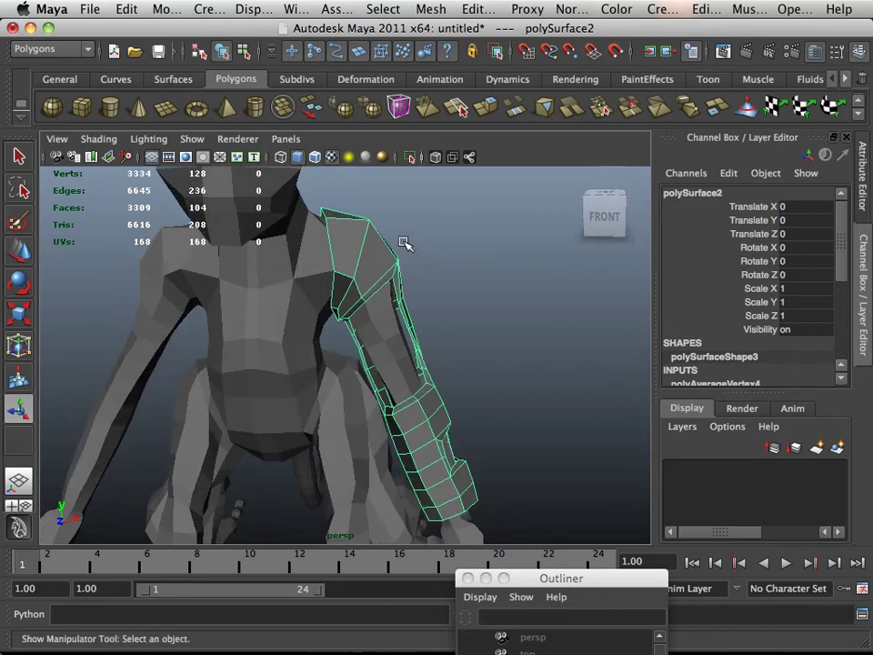
{"action": "left_click", "coordinate": [486, 109]}
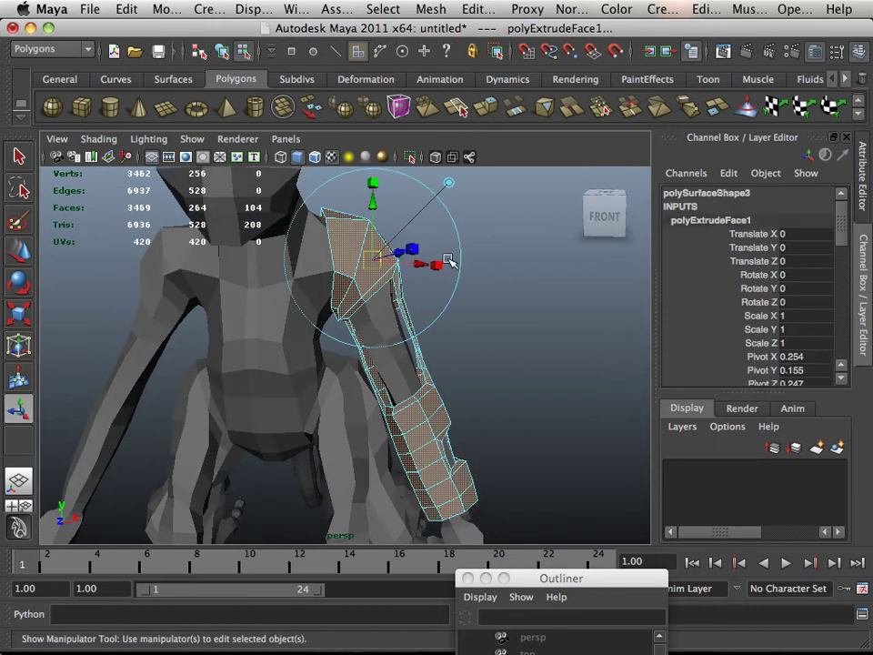
{"action": "left_click_drag", "start_coordinate": [473, 219], "coordinate": [536, 228], "text": "alt"}
{"action": "left_click_drag", "start_coordinate": [364, 295], "coordinate": [229, 288], "text": "alt"}
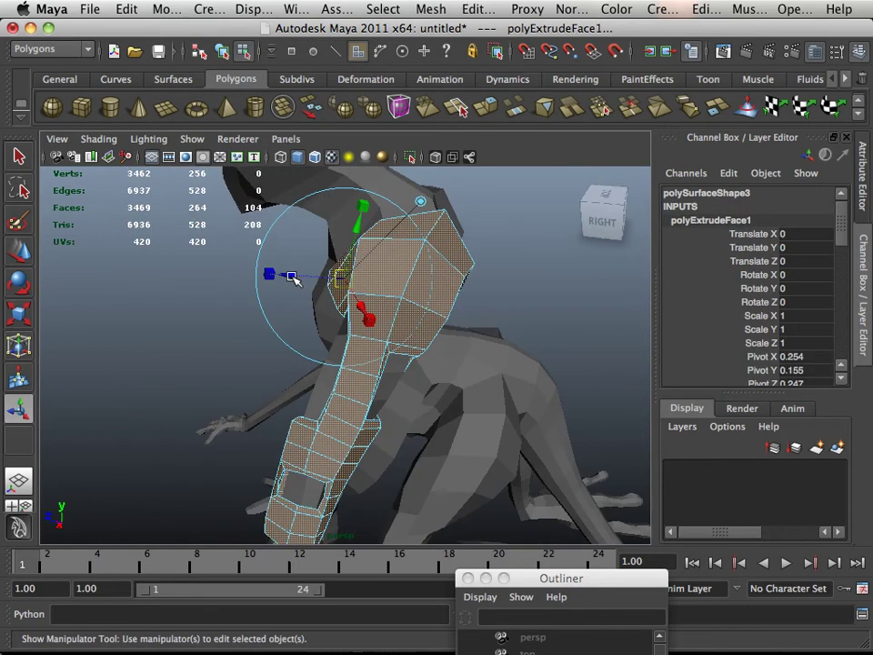
{"action": "left_click_drag", "start_coordinate": [290, 276], "coordinate": [490, 242]}
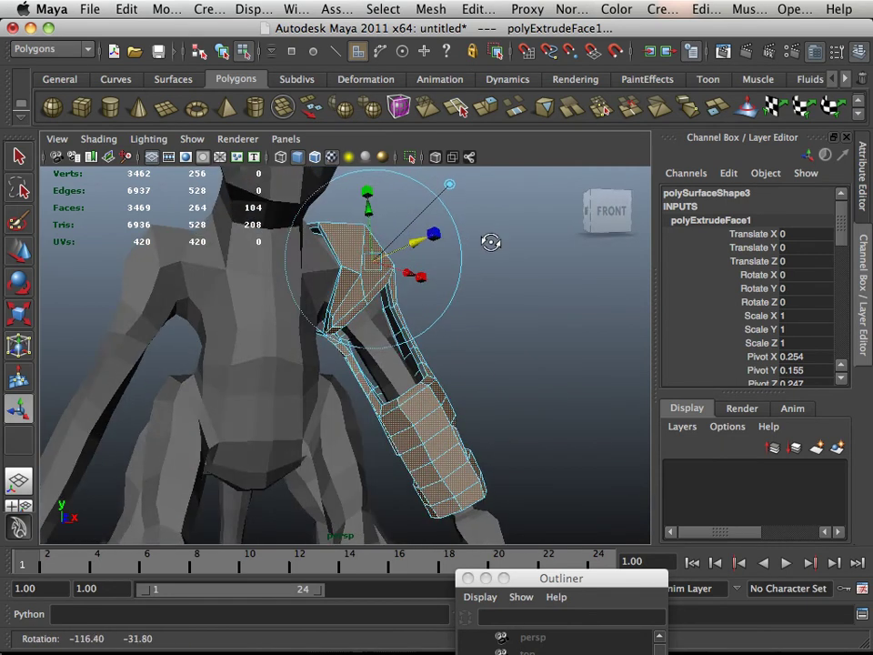
Leave the face extrusion, select the arm piece as an object and turn on its smooth preview.
{"action": "left_click", "coordinate": [517, 338]}
{"action": "left_click_drag", "start_coordinate": [517, 338], "coordinate": [357, 354], "text": "alt"}
{"action": "left_click", "coordinate": [364, 357]}
{"action": "right_click_drag", "start_coordinate": [349, 313], "coordinate": [411, 300]}
{"action": "key", "text": "3"}
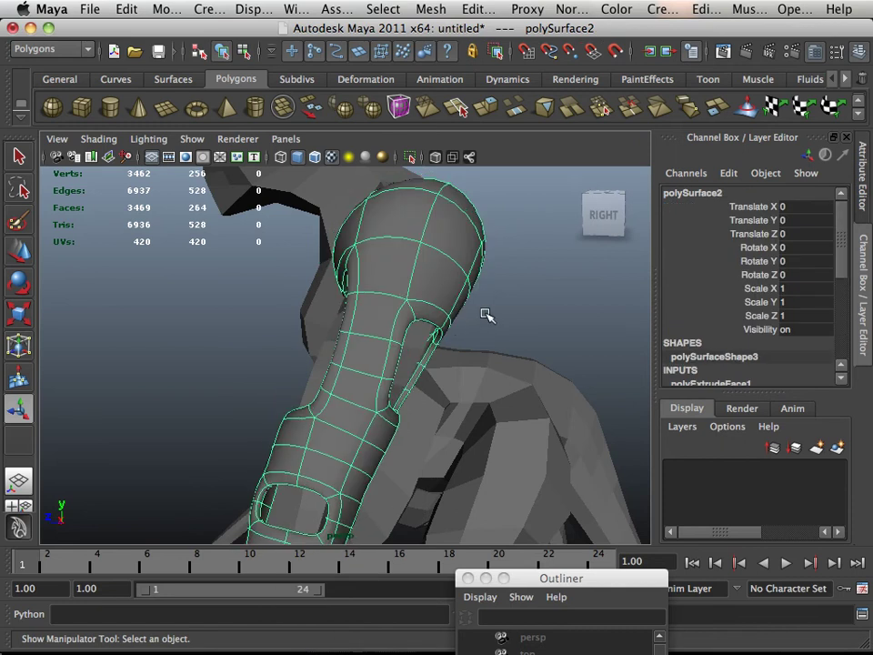
Examine the smoothed arm piece and the rims of its openings from several sides.
{"action": "left_click_drag", "start_coordinate": [482, 313], "coordinate": [349, 275], "text": "alt"}
{"action": "left_click_drag", "start_coordinate": [341, 377], "coordinate": [544, 344], "text": "alt"}
{"action": "right_click_drag", "start_coordinate": [375, 312], "coordinate": [364, 347], "text": "alt"}
{"action": "left_click_drag", "start_coordinate": [365, 347], "coordinate": [259, 352], "text": "alt"}
{"action": "right_click_drag", "start_coordinate": [259, 351], "coordinate": [442, 380], "text": "alt"}
{"action": "left_click_drag", "start_coordinate": [442, 381], "coordinate": [283, 367], "text": "alt"}
{"action": "middle_click_drag", "start_coordinate": [283, 366], "coordinate": [367, 368], "text": "alt"}
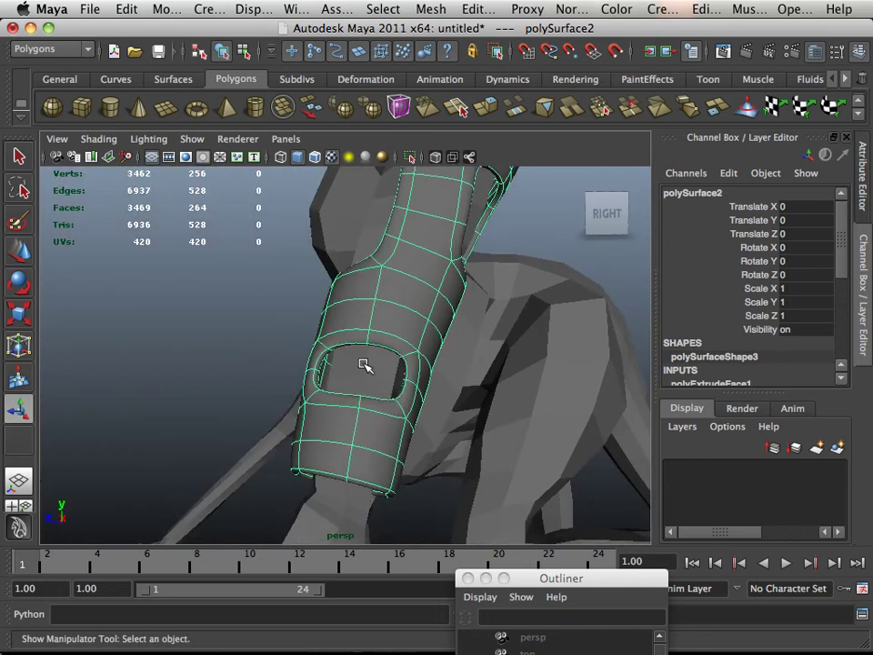
Turn off the arm piece's smooth preview and face the whole creature from the front.
{"action": "key", "text": "1"}
{"action": "left_click_drag", "start_coordinate": [365, 363], "coordinate": [456, 391], "text": "alt"}
{"action": "right_click_drag", "start_coordinate": [456, 390], "coordinate": [329, 392], "text": "alt"}
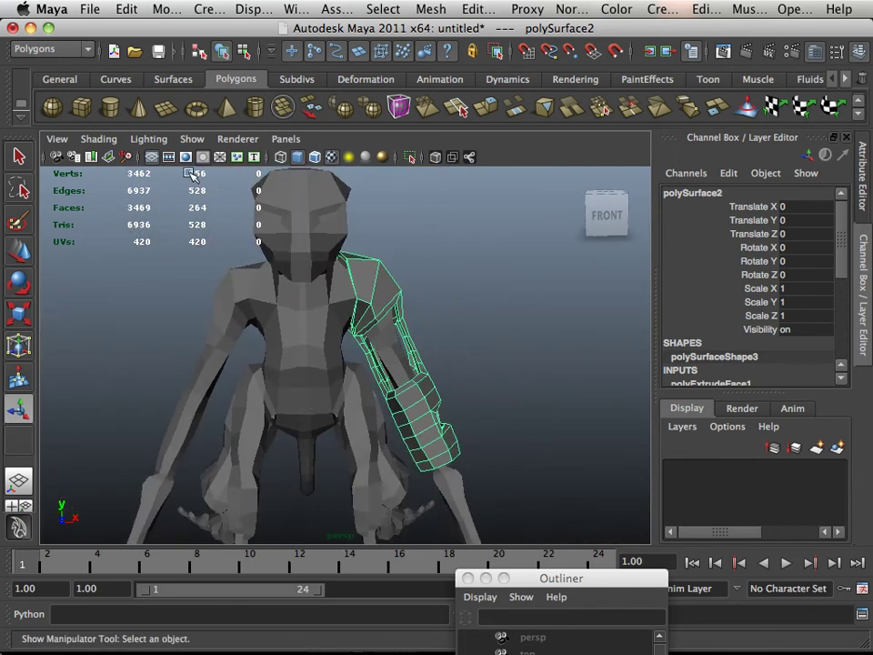
Export the selected arm piece to the Desktop as an OBJ file named arm_chunk.
{"action": "left_click", "coordinate": [89, 9]}
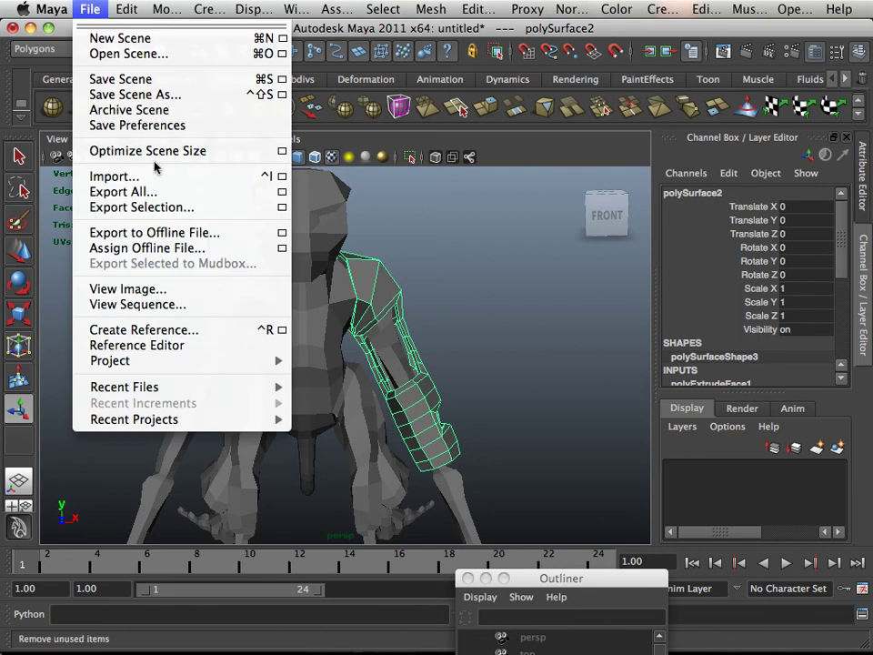
{"action": "left_click", "coordinate": [168, 212]}
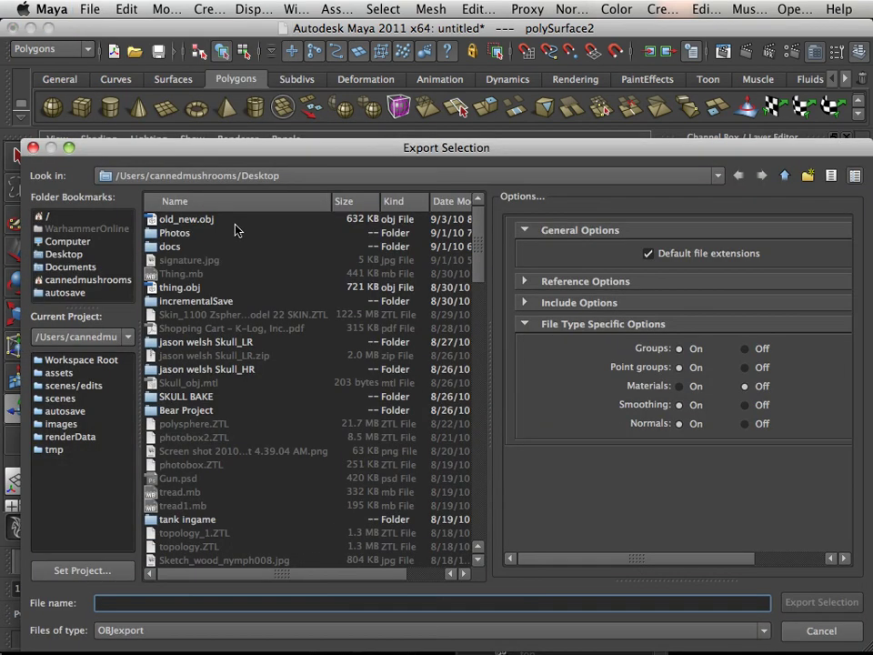
{"action": "type", "text": "arm_chunk"}
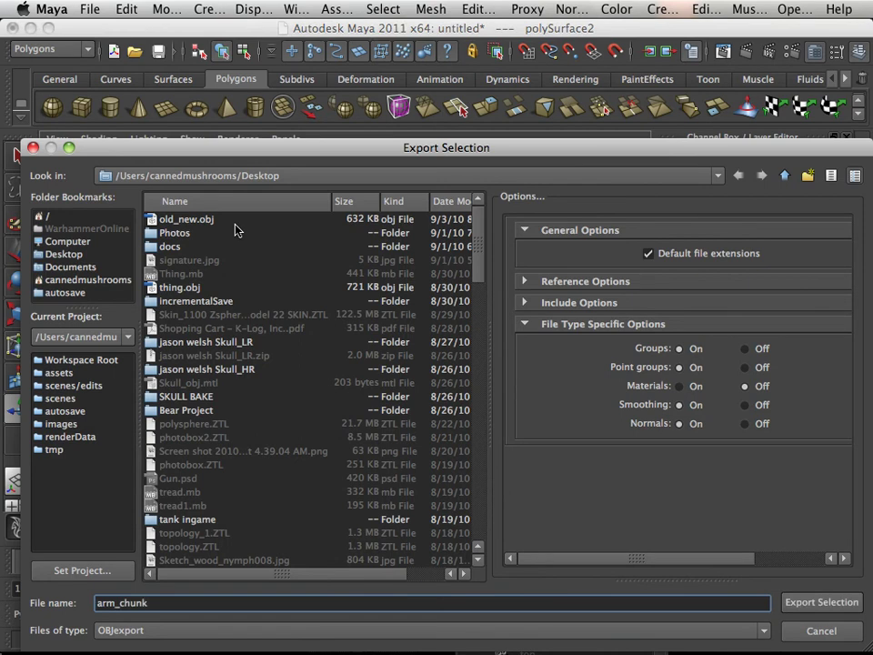
{"action": "key", "text": "Return"}
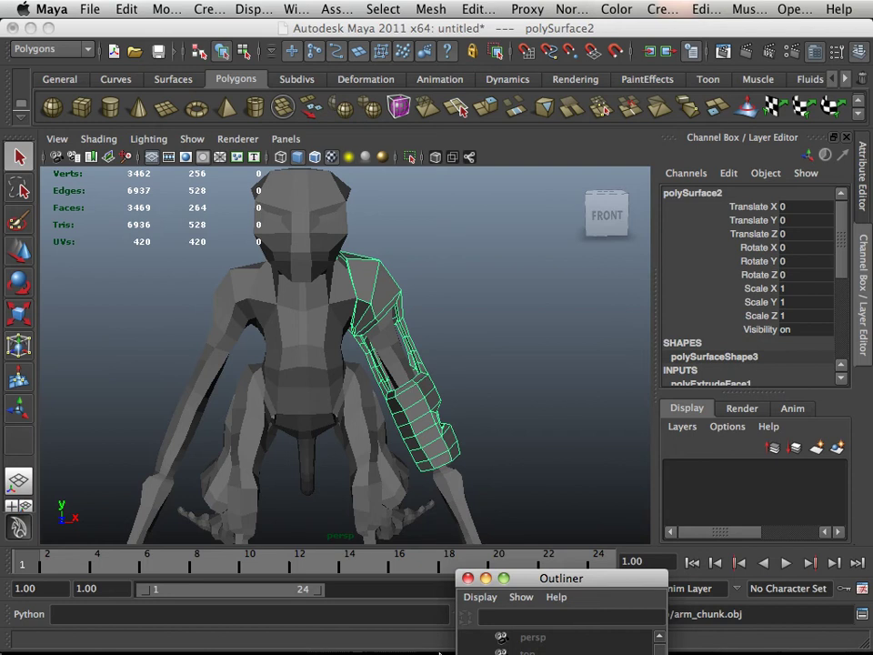
Switch to ZBrush to look at the creature's subtools, and return to Maya.
{"action": "left_click", "coordinate": [434, 637]}
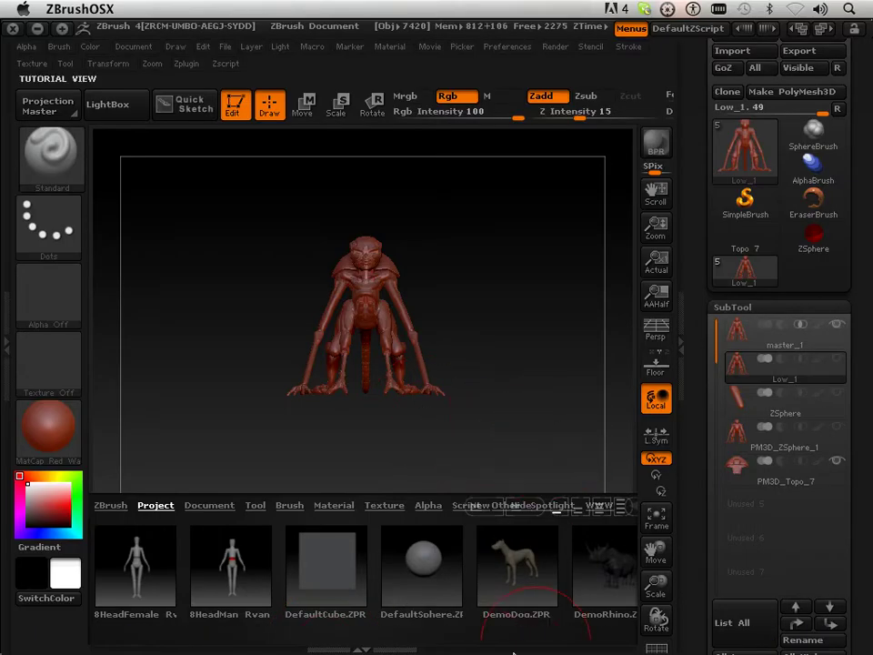
{"action": "left_click", "coordinate": [327, 639]}
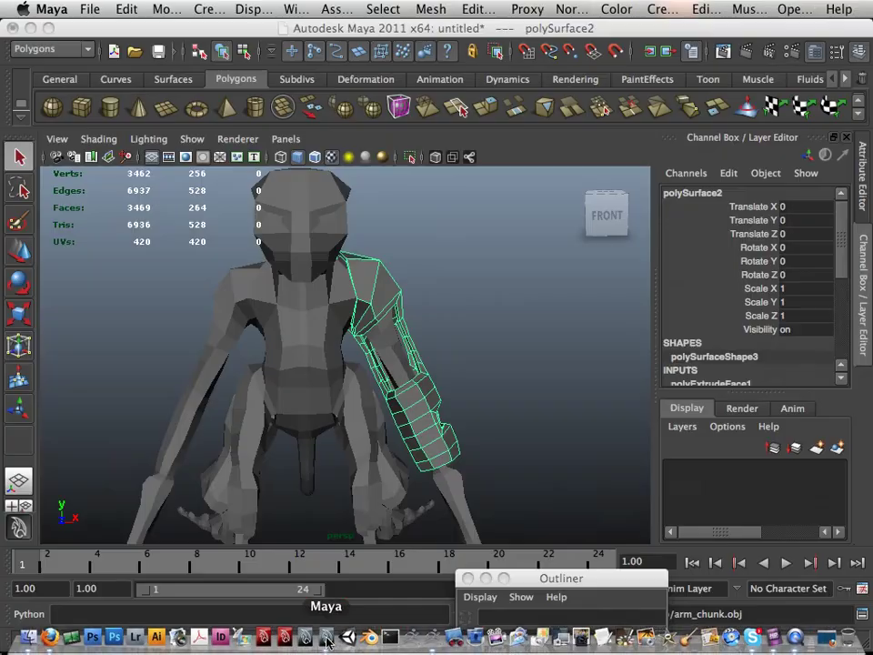
Send the selected arm piece from Maya to ZBrush with GoZ and turn it around there.
{"action": "left_click", "coordinate": [20, 106]}
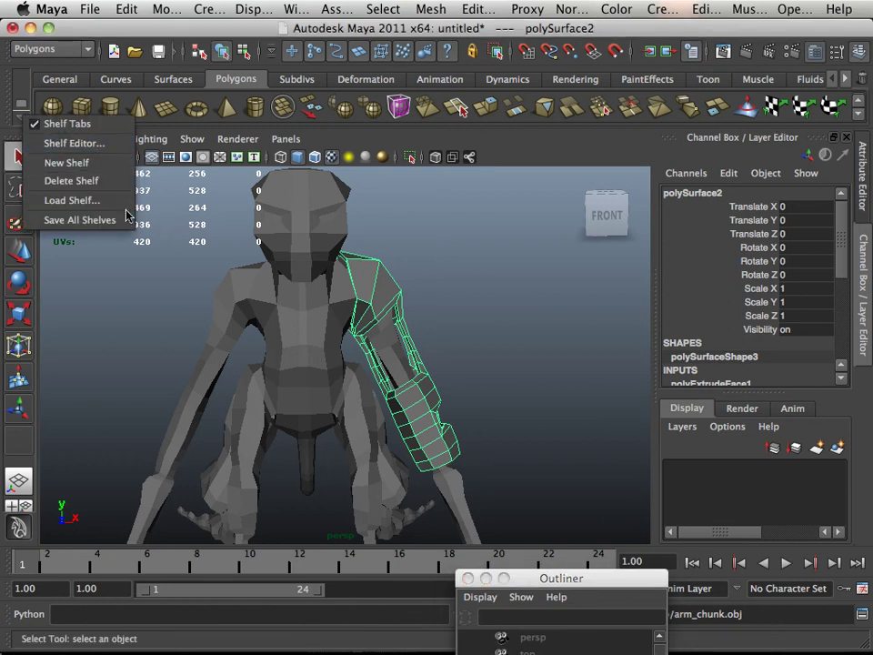
{"action": "left_click", "coordinate": [25, 108]}
{"action": "left_click", "coordinate": [24, 107]}
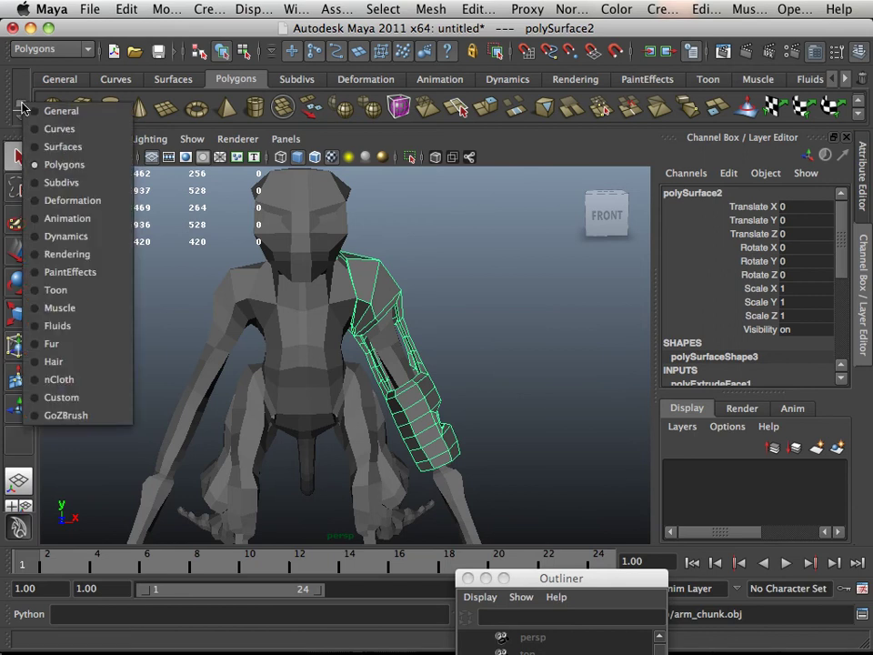
{"action": "left_click", "coordinate": [57, 415]}
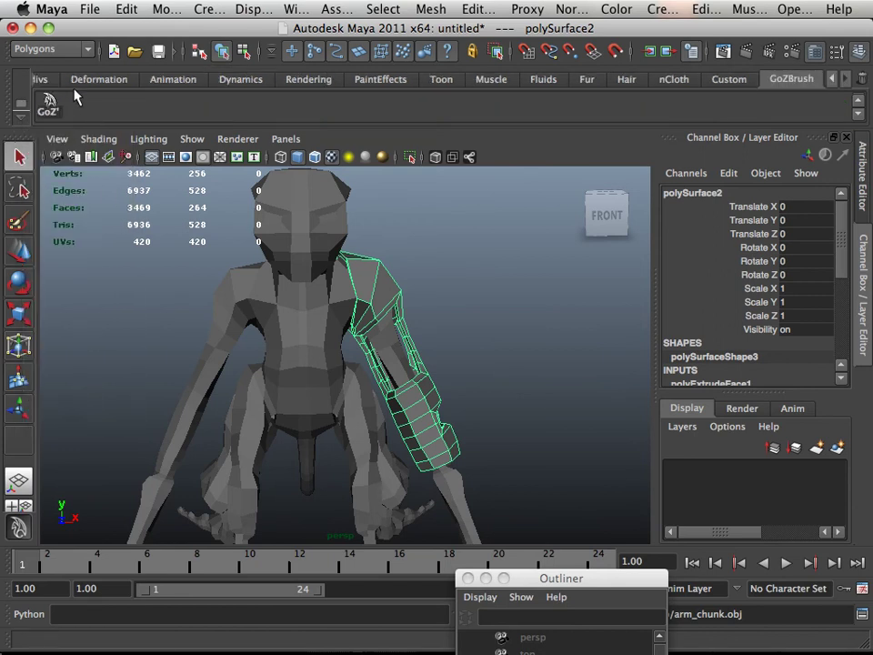
{"action": "left_click", "coordinate": [47, 102]}
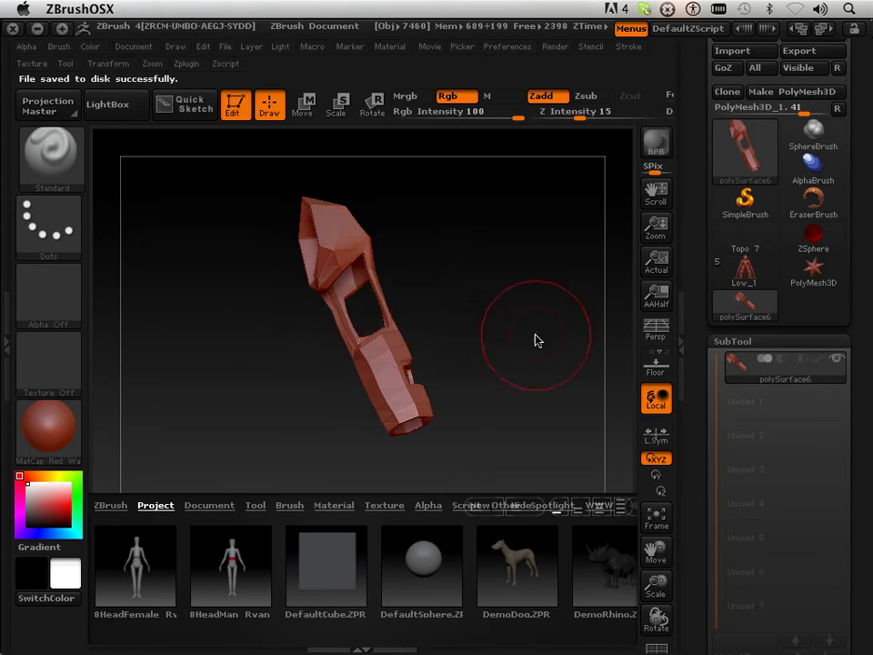
{"action": "left_click_drag", "start_coordinate": [418, 338], "coordinate": [503, 341]}
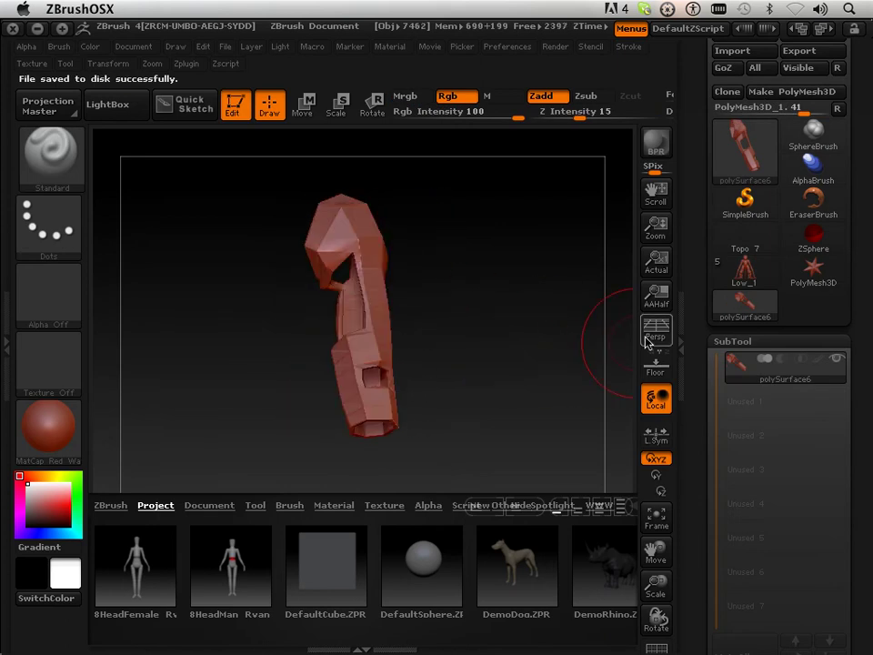
Switch to the Low_1 creature tool and append the polySurface6 arm piece as a subtool.
{"action": "left_click", "coordinate": [746, 273]}
{"action": "left_click_drag", "start_coordinate": [701, 463], "coordinate": [685, 335]}
{"action": "scroll", "coordinate": [685, 335], "scroll_direction": "down", "scroll_amount": 3}
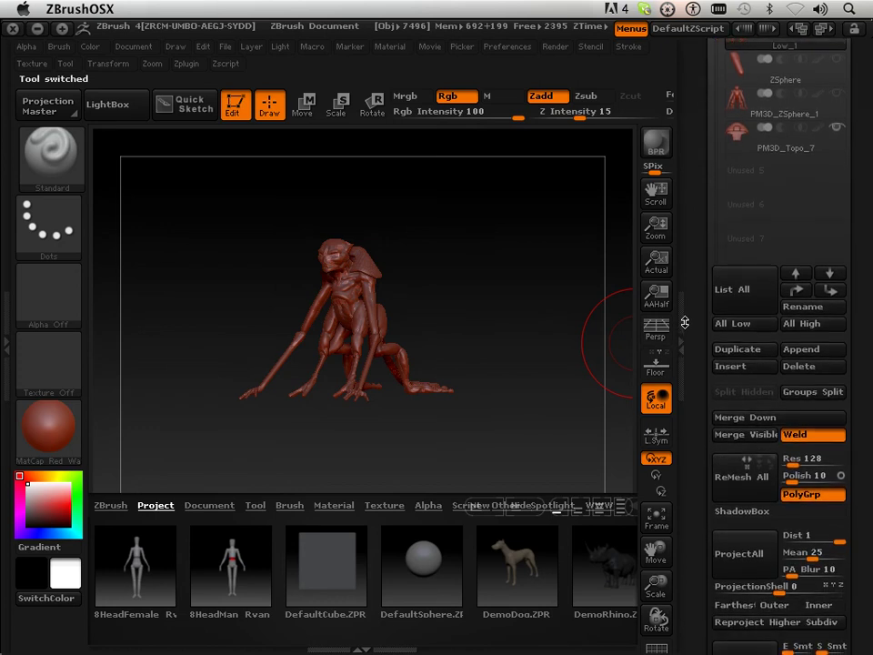
{"action": "left_click", "coordinate": [797, 349]}
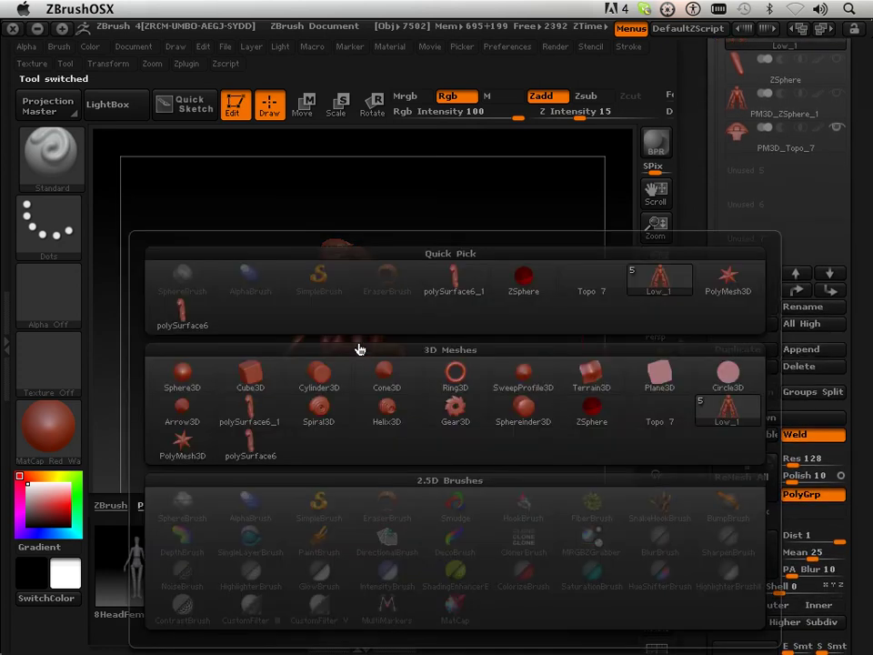
{"action": "left_click", "coordinate": [184, 317]}
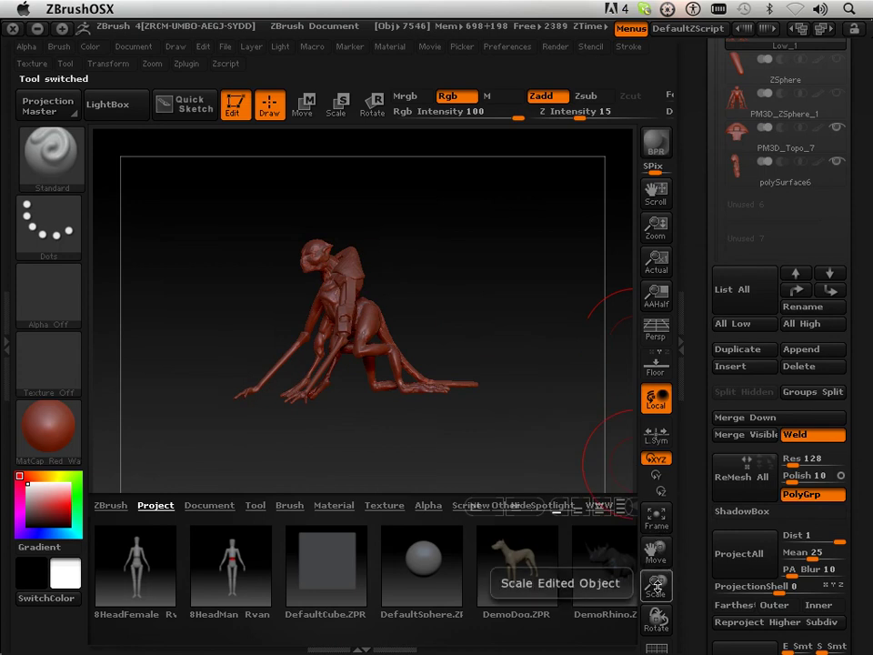
Make polySurface6 the active subtool and fit its shoulder and upper-arm part to the creature's arm with the Move Topological brush.
{"action": "left_click_drag", "start_coordinate": [655, 581], "coordinate": [660, 593]}
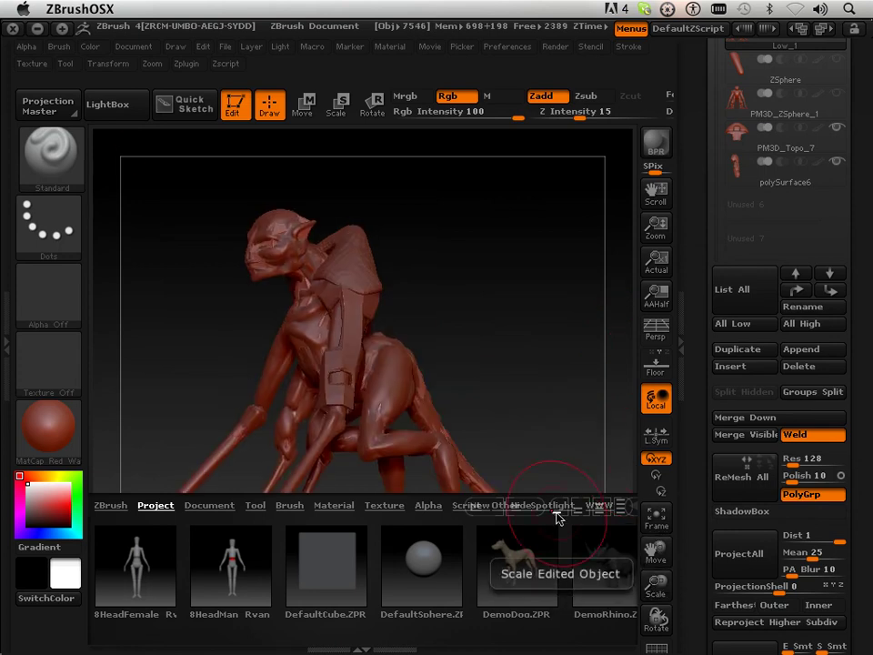
{"action": "left_click_drag", "start_coordinate": [473, 447], "coordinate": [551, 382]}
{"action": "left_click_drag", "start_coordinate": [669, 584], "coordinate": [671, 596]}
{"action": "left_click_drag", "start_coordinate": [671, 547], "coordinate": [618, 599]}
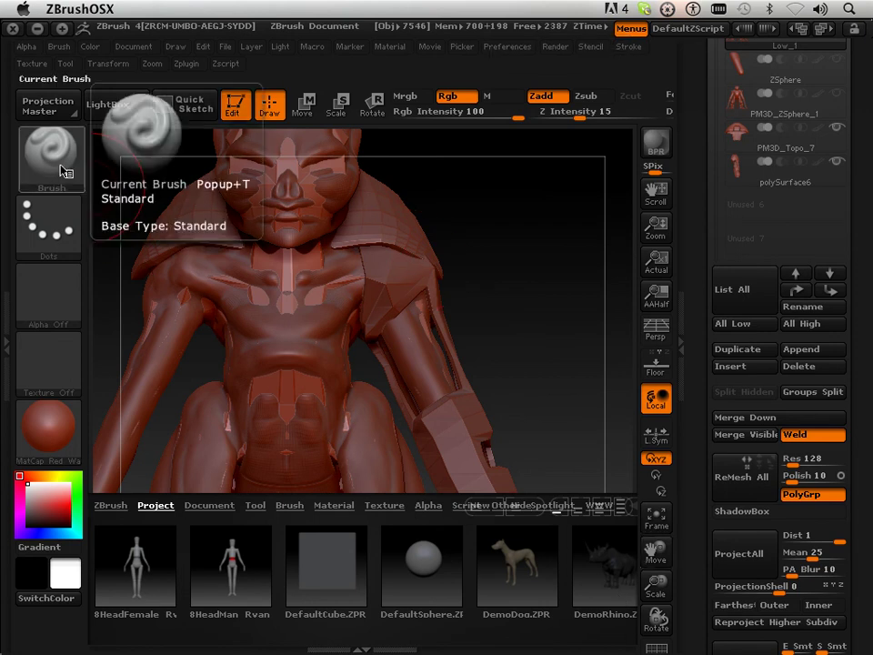
{"action": "left_click", "coordinate": [728, 180]}
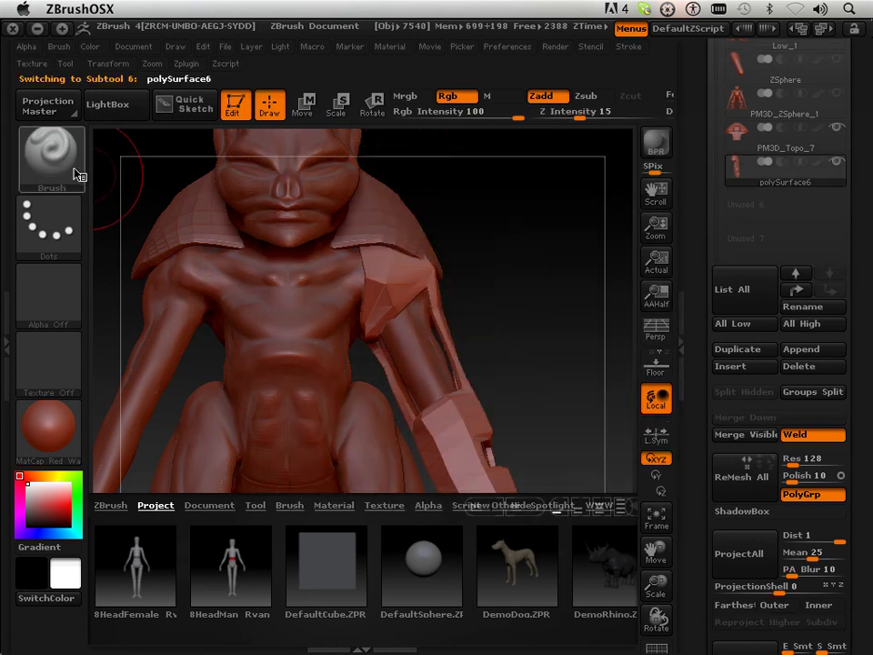
{"action": "left_click", "coordinate": [55, 153]}
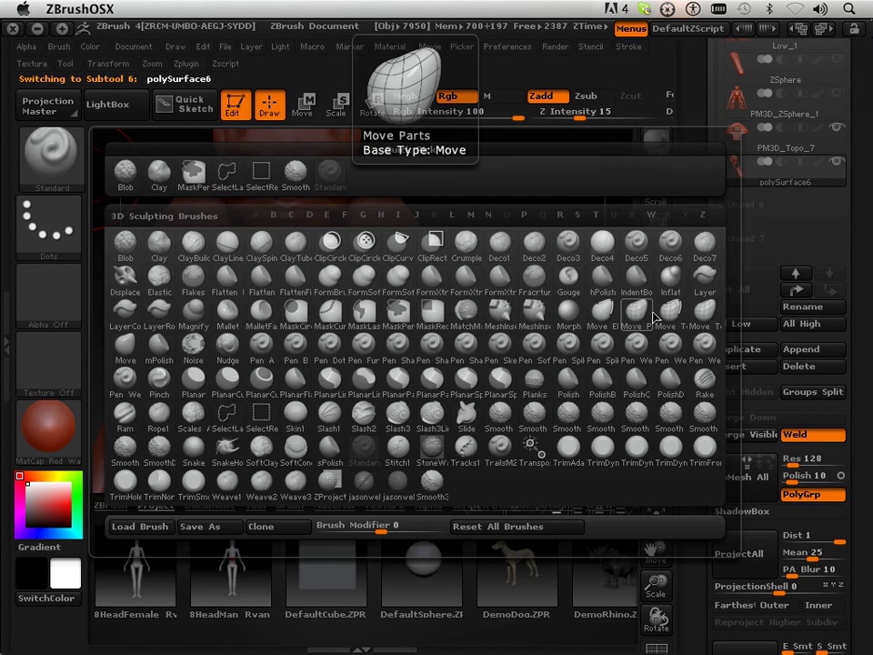
{"action": "left_click", "coordinate": [705, 313]}
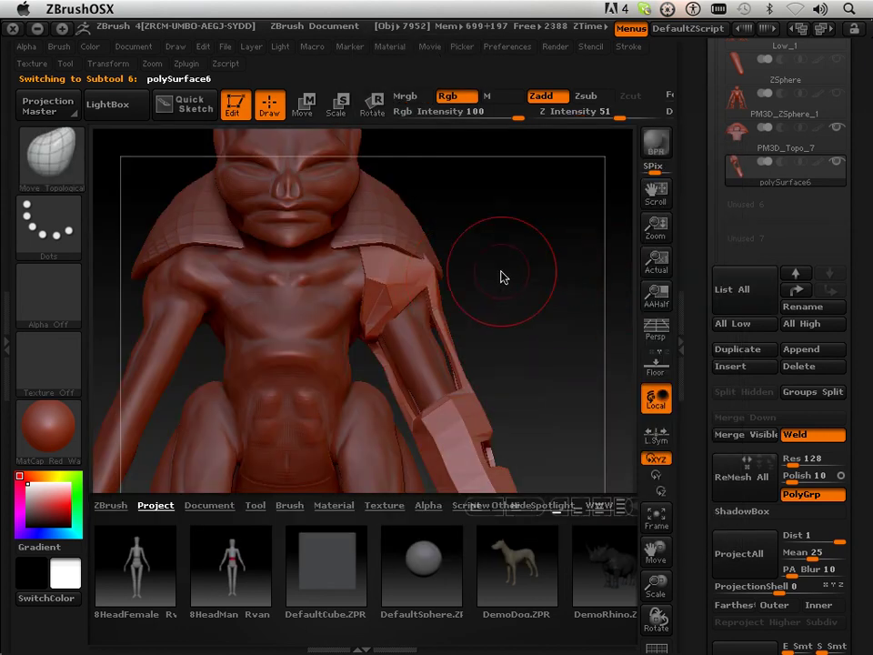
{"action": "left_click_drag", "start_coordinate": [453, 287], "coordinate": [420, 273]}
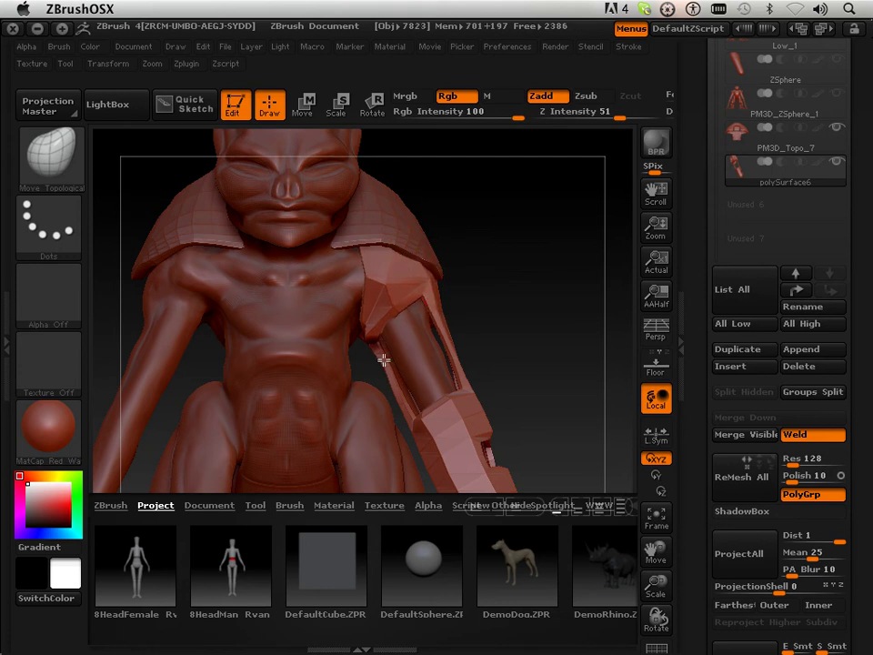
{"action": "mouse_move", "coordinate": [464, 350]}
{"action": "left_mouse_down"}
{"action": "mouse_move", "coordinate": [500, 323]}
{"action": "mouse_move", "coordinate": [355, 300]}
{"action": "mouse_move", "coordinate": [353, 350]}
{"action": "left_mouse_up"}
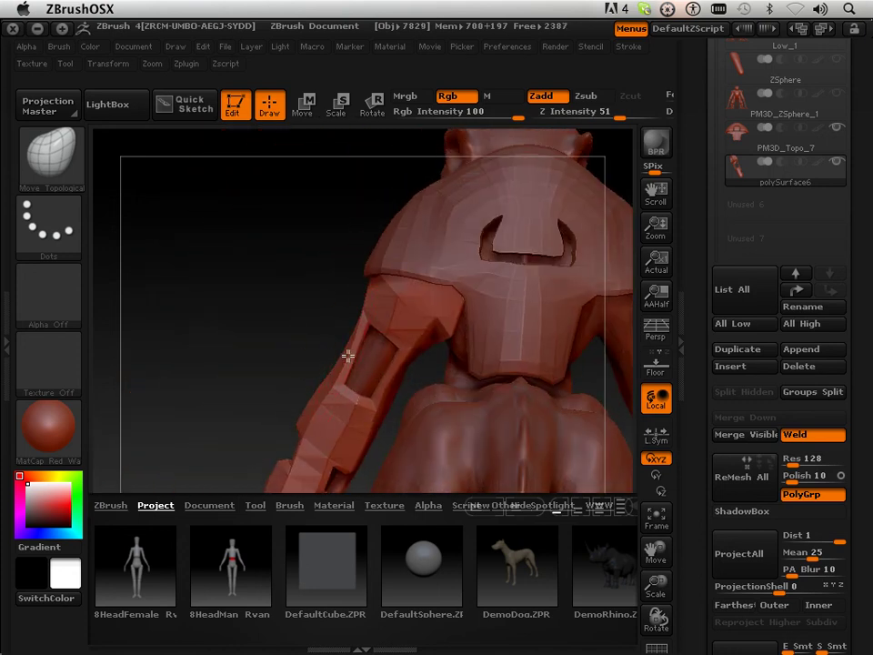
{"action": "left_click_drag", "start_coordinate": [263, 375], "coordinate": [419, 382]}
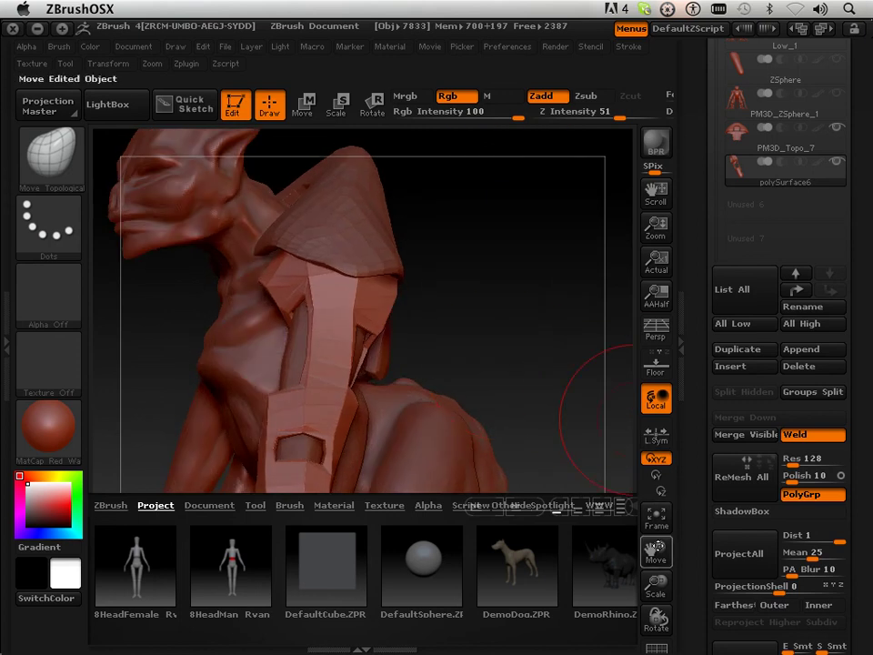
Adjust the arm piece's lower rim around the elbow with the Move Topological brush.
{"action": "left_click_drag", "start_coordinate": [657, 557], "coordinate": [741, 282]}
{"action": "left_click_drag", "start_coordinate": [451, 442], "coordinate": [406, 221]}
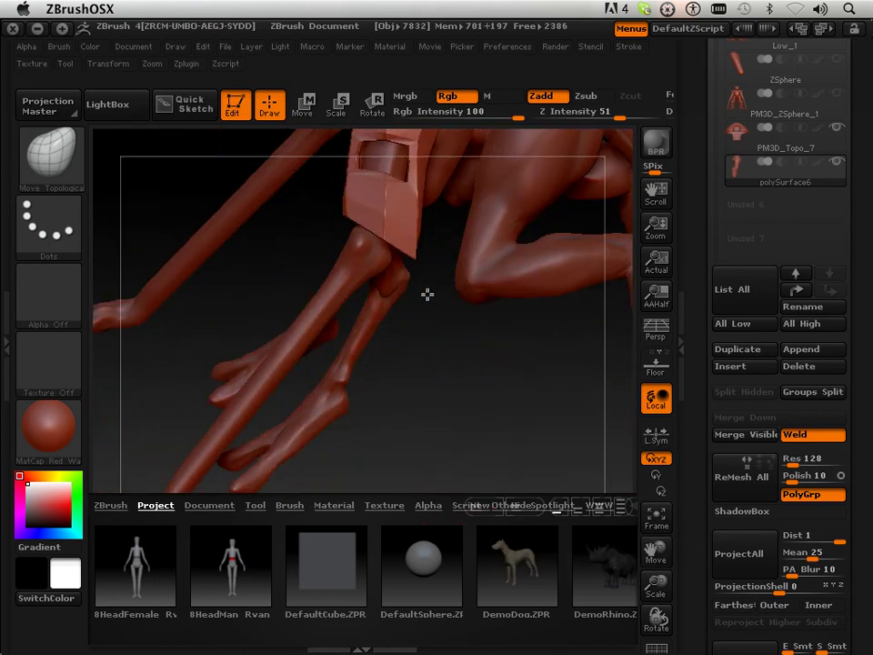
{"action": "left_click_drag", "start_coordinate": [425, 292], "coordinate": [410, 396]}
{"action": "left_click_drag", "start_coordinate": [437, 234], "coordinate": [452, 260]}
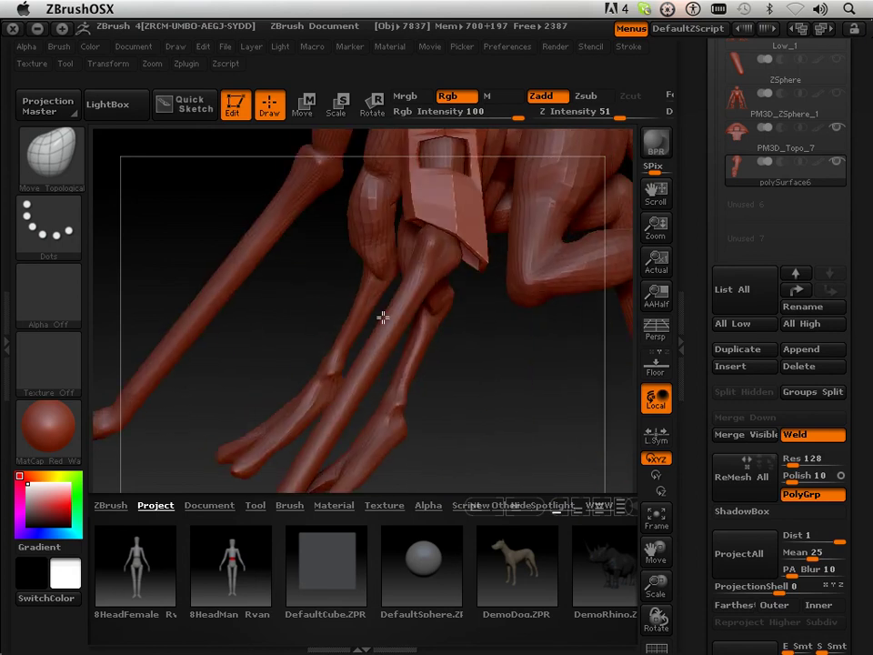
{"action": "mouse_move", "coordinate": [383, 316]}
{"action": "left_mouse_down"}
{"action": "mouse_move", "coordinate": [423, 254]}
{"action": "mouse_move", "coordinate": [438, 201]}
{"action": "left_mouse_up"}
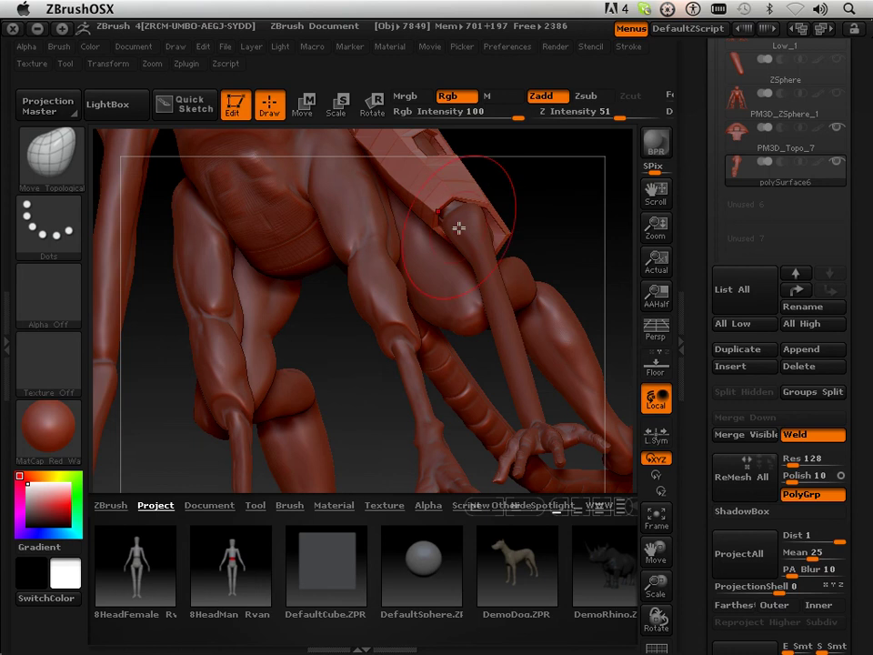
Divide the arm piece once to subdivision level 2 and view it on the creature from the side and front.
{"action": "mouse_move", "coordinate": [657, 544]}
{"action": "left_mouse_down"}
{"action": "mouse_move", "coordinate": [650, 552]}
{"action": "mouse_move", "coordinate": [592, 485]}
{"action": "mouse_move", "coordinate": [509, 355]}
{"action": "mouse_move", "coordinate": [458, 402]}
{"action": "mouse_move", "coordinate": [386, 338]}
{"action": "mouse_move", "coordinate": [310, 382]}
{"action": "mouse_move", "coordinate": [384, 393]}
{"action": "mouse_move", "coordinate": [431, 327]}
{"action": "mouse_move", "coordinate": [410, 325]}
{"action": "mouse_move", "coordinate": [569, 387]}
{"action": "left_mouse_up"}
{"action": "left_click_drag", "start_coordinate": [708, 331], "coordinate": [705, 220]}
{"action": "left_click", "coordinate": [739, 447]}
{"action": "left_click", "coordinate": [734, 398]}
{"action": "left_click_drag", "start_coordinate": [510, 273], "coordinate": [291, 164]}
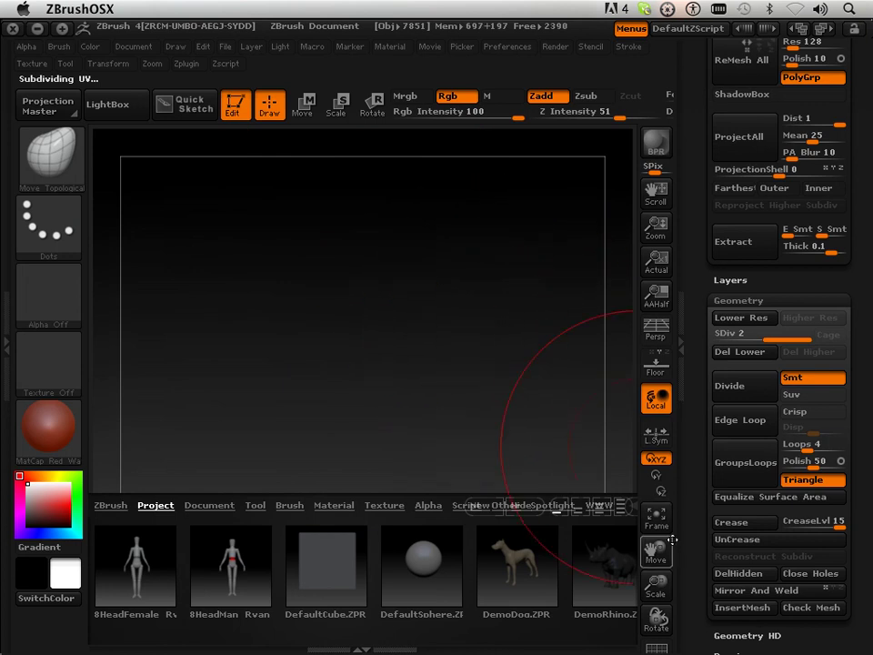
{"action": "mouse_move", "coordinate": [656, 592]}
{"action": "left_mouse_down"}
{"action": "mouse_move", "coordinate": [579, 464]}
{"action": "mouse_move", "coordinate": [420, 252]}
{"action": "mouse_move", "coordinate": [481, 302]}
{"action": "mouse_move", "coordinate": [438, 243]}
{"action": "mouse_move", "coordinate": [384, 322]}
{"action": "left_mouse_up"}
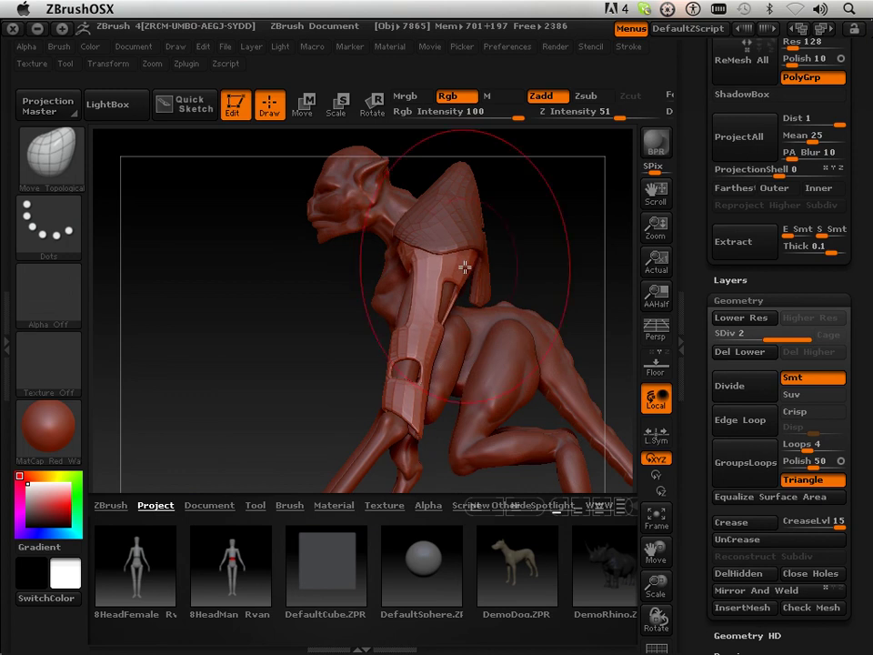
{"action": "mouse_move", "coordinate": [574, 239]}
{"action": "left_mouse_down"}
{"action": "mouse_move", "coordinate": [462, 238]}
{"action": "mouse_move", "coordinate": [567, 236]}
{"action": "mouse_move", "coordinate": [546, 267]}
{"action": "mouse_move", "coordinate": [590, 260]}
{"action": "mouse_move", "coordinate": [550, 345]}
{"action": "mouse_move", "coordinate": [564, 326]}
{"action": "mouse_move", "coordinate": [568, 333]}
{"action": "mouse_move", "coordinate": [541, 314]}
{"action": "left_mouse_up"}
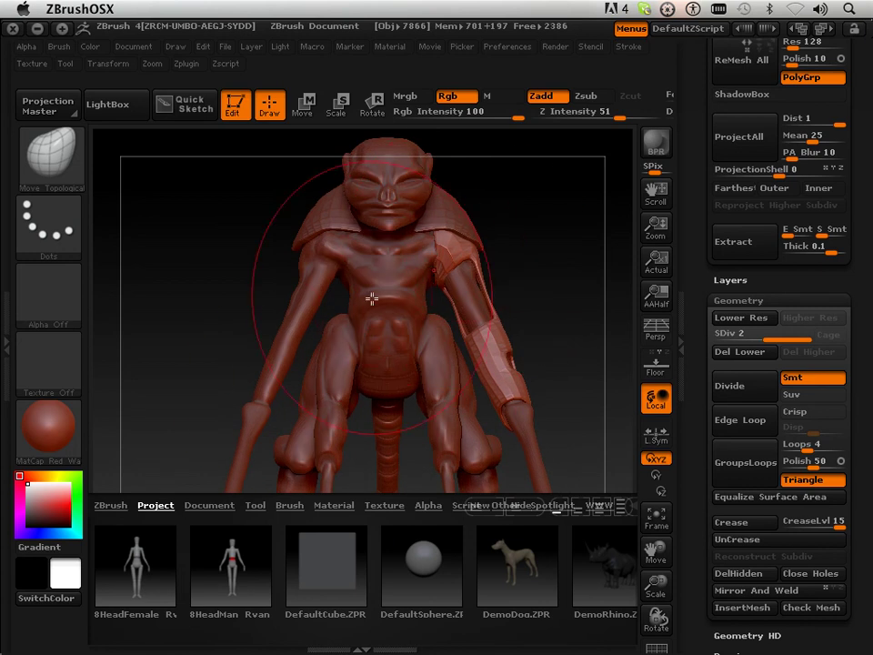